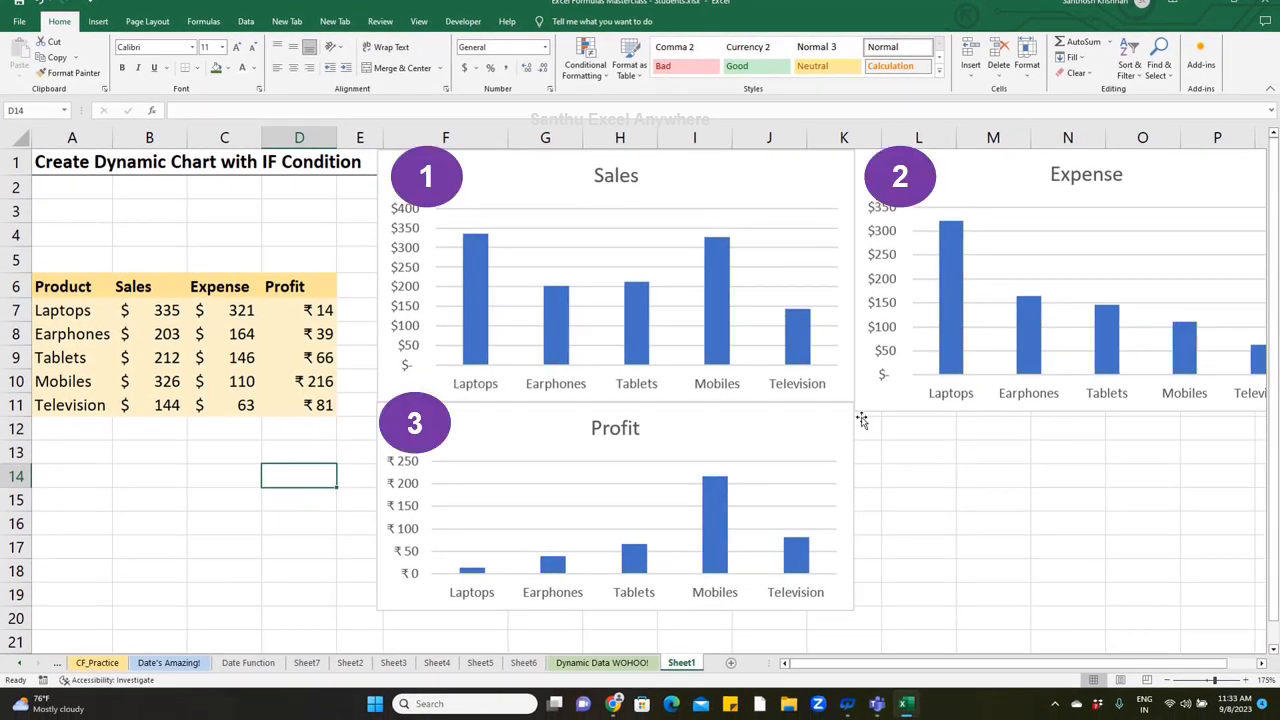
- Open the Dynamic Data WOHOO! sheet and test the chart selector in J5 with values 2 and 3
{"action": "left_click", "coordinate": [601, 664]}
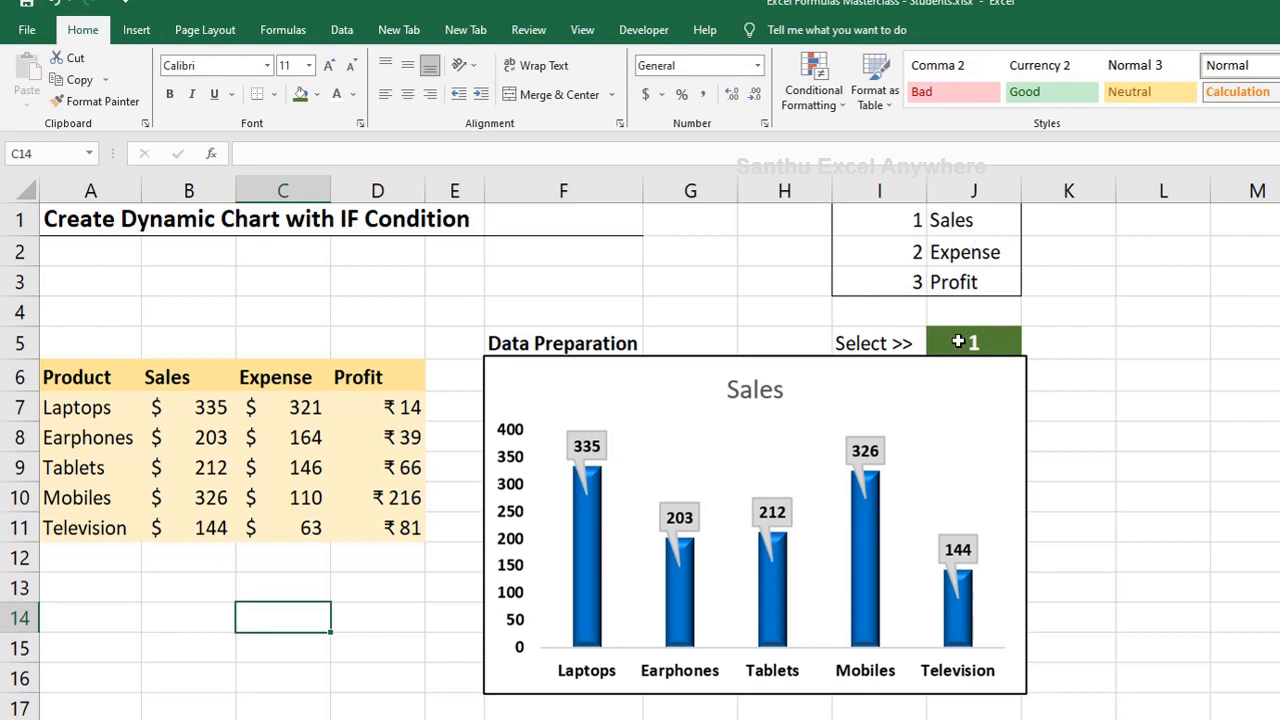
{"action": "left_click", "coordinate": [958, 343]}
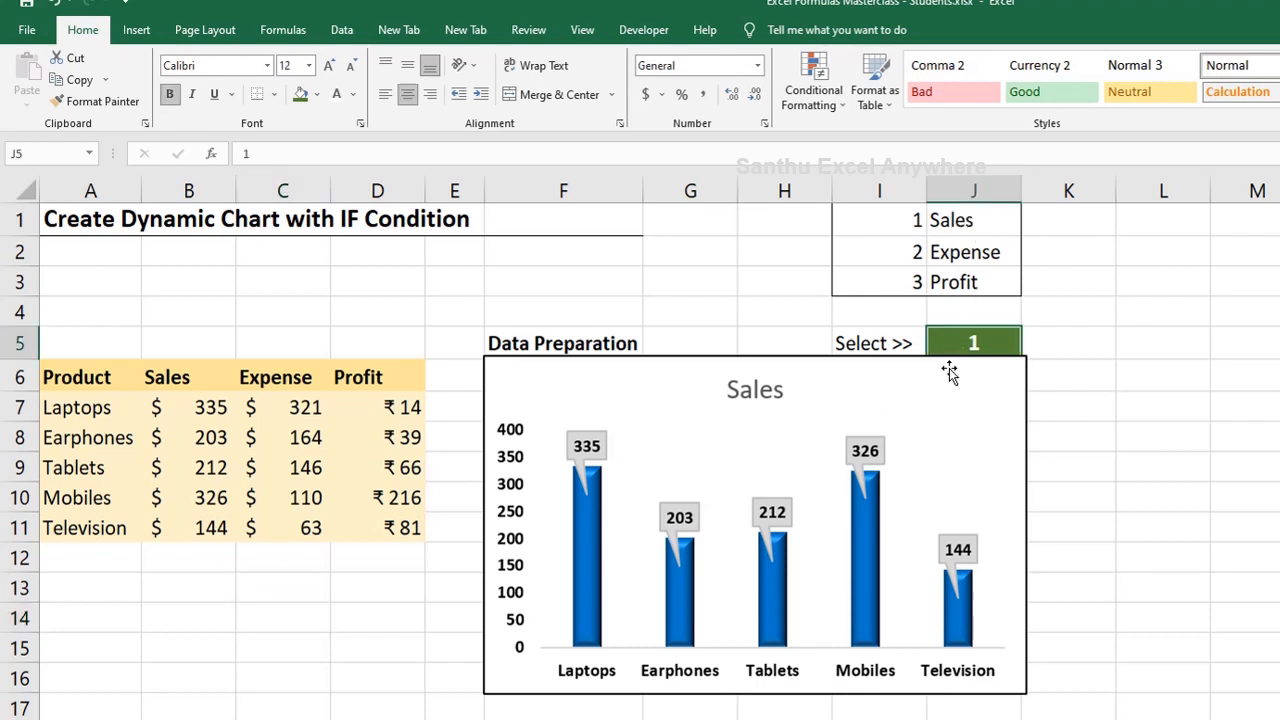
{"action": "type", "text": "2"}
{"action": "key", "text": "Tab"}
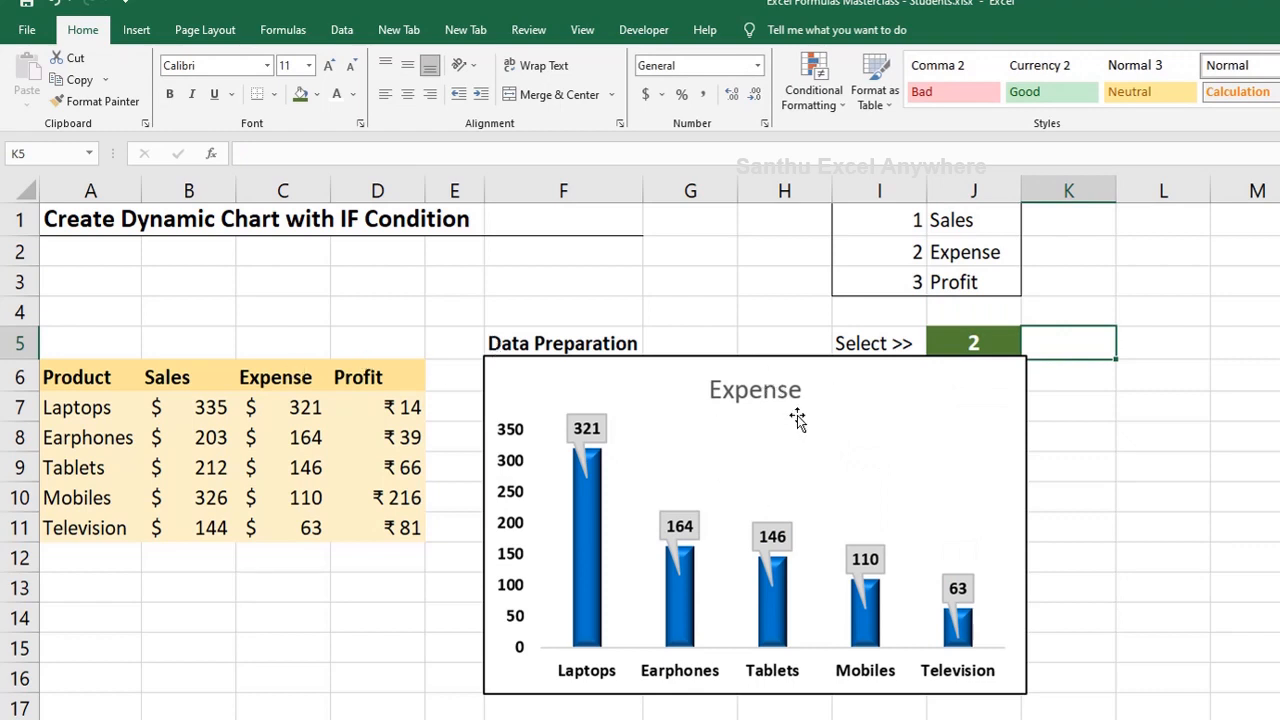
{"action": "left_click", "coordinate": [969, 339]}
{"action": "type", "text": "3"}
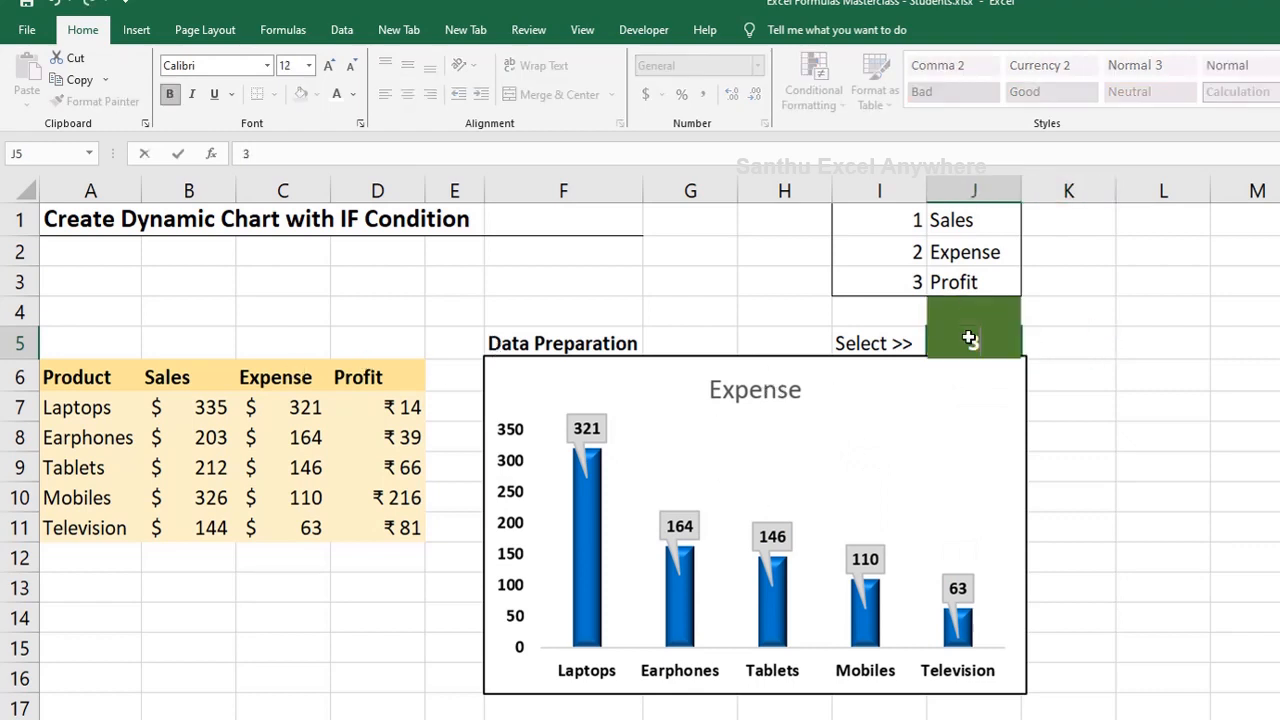
{"action": "key", "text": "Tab"}
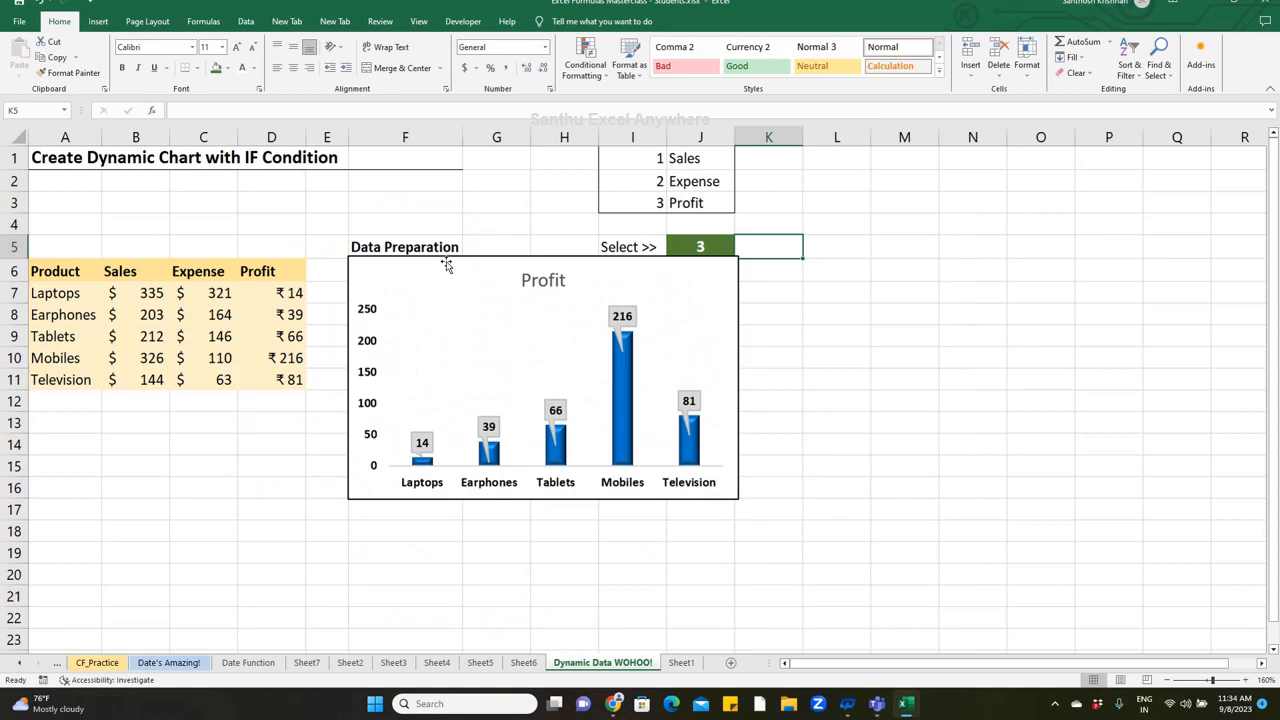
- Delete the existing dynamic chart covering the Data Preparation area
{"action": "left_click", "coordinate": [446, 261]}
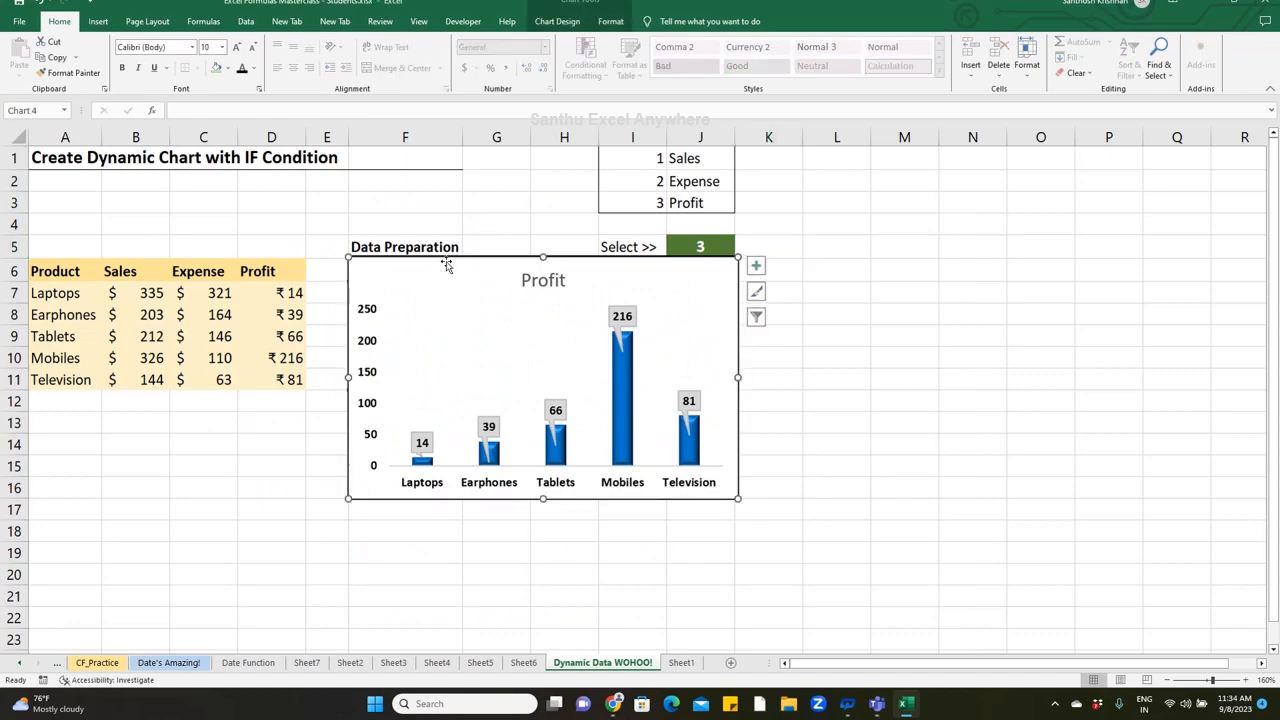
{"action": "key", "text": "Delete"}
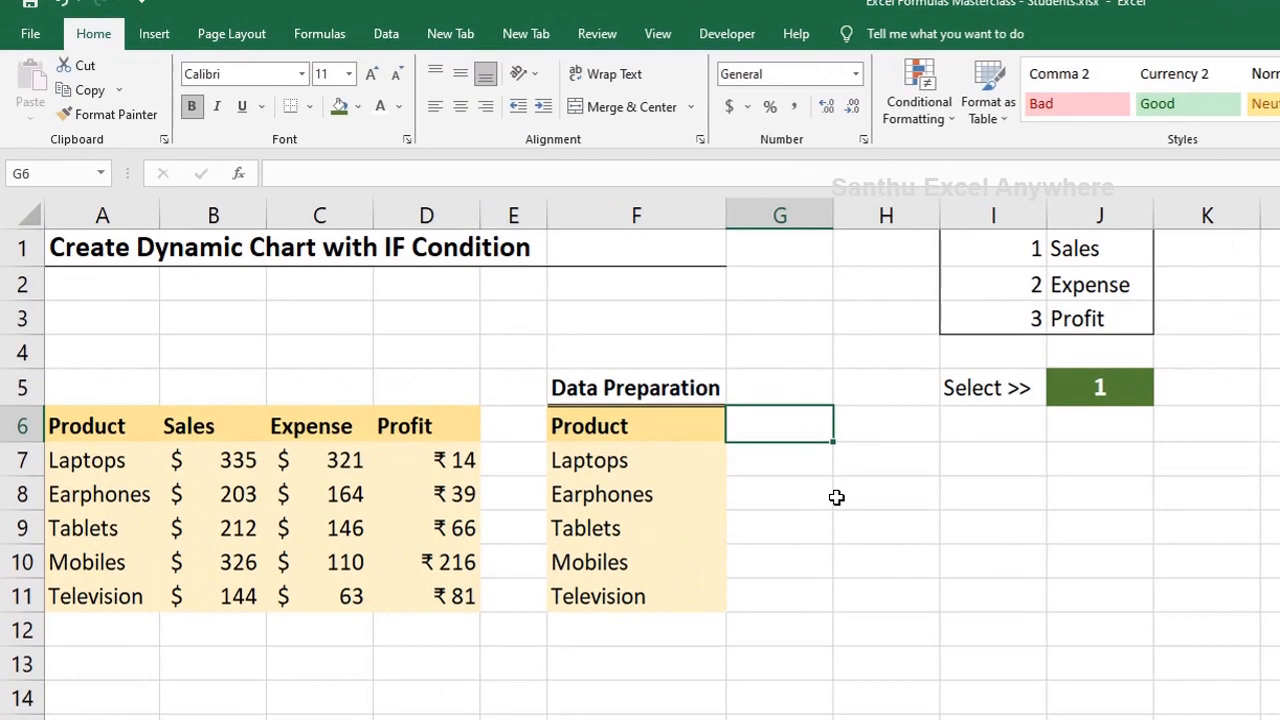
- Begin an IF formula in G6 that tests $J$5=1 and returns the Sales header from B6 when true
{"action": "type", "text": "=IF"}
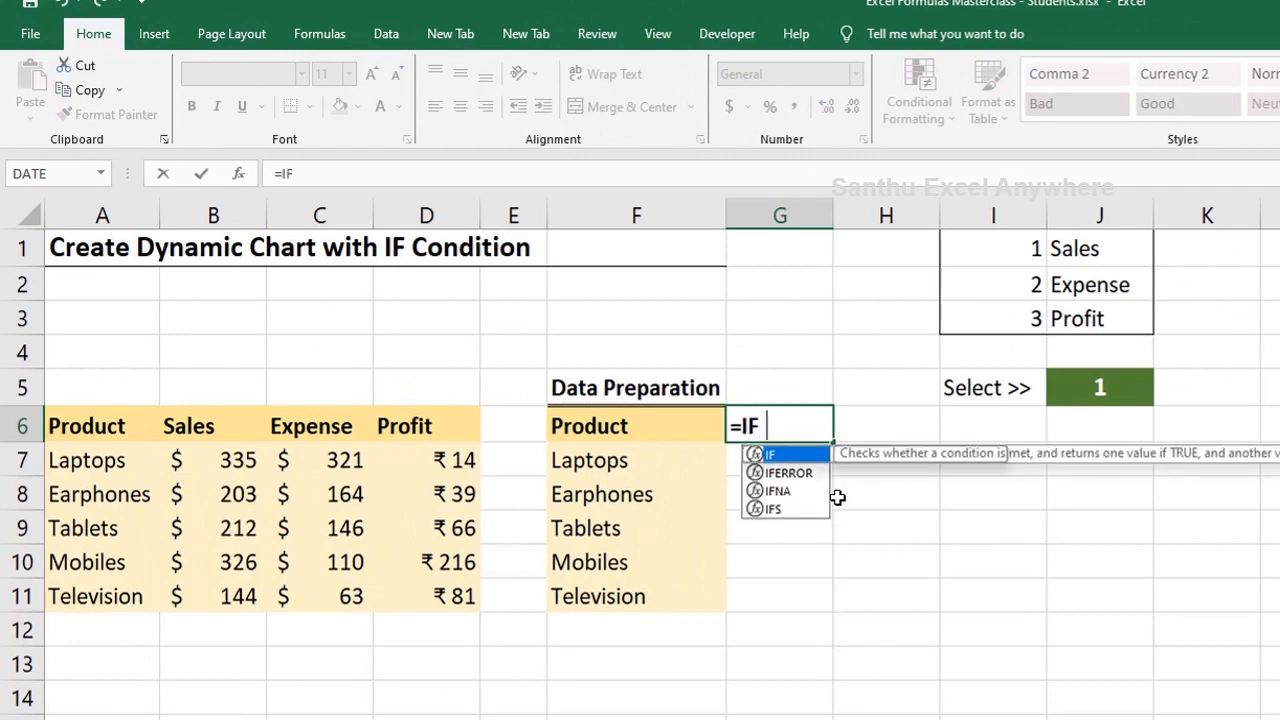
{"action": "type", "text": "("}
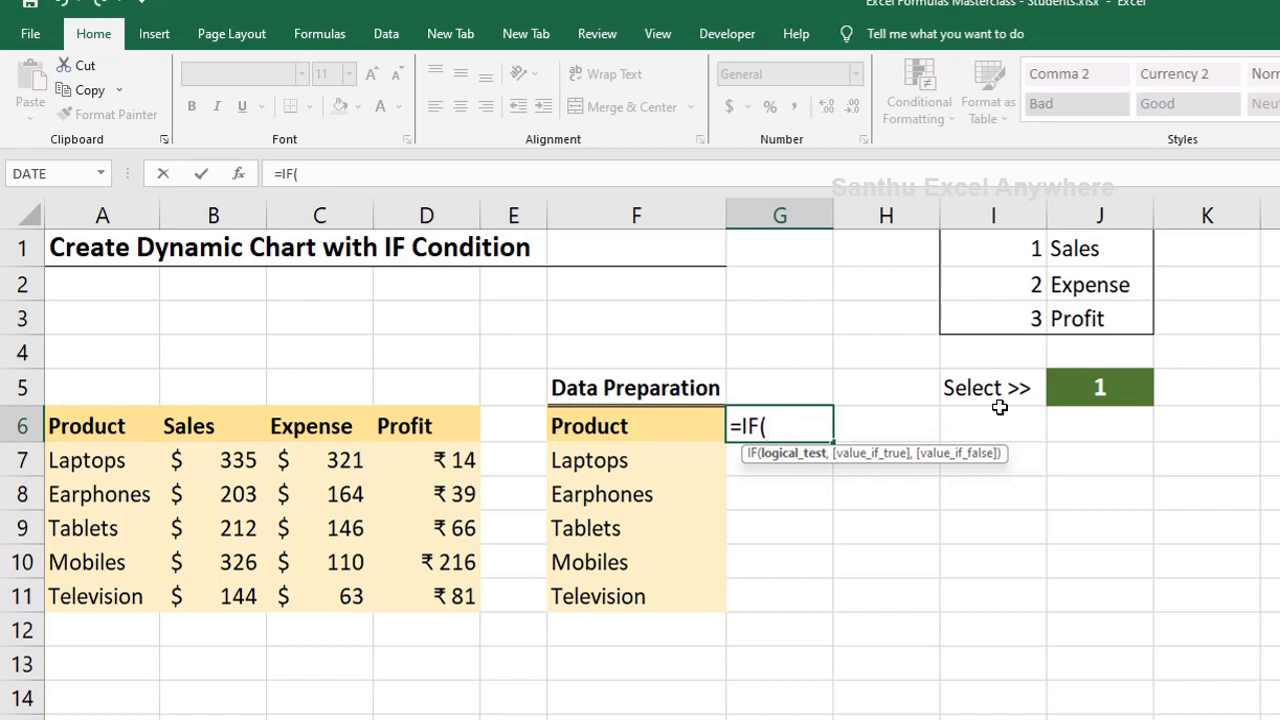
{"action": "left_click", "coordinate": [1093, 386]}
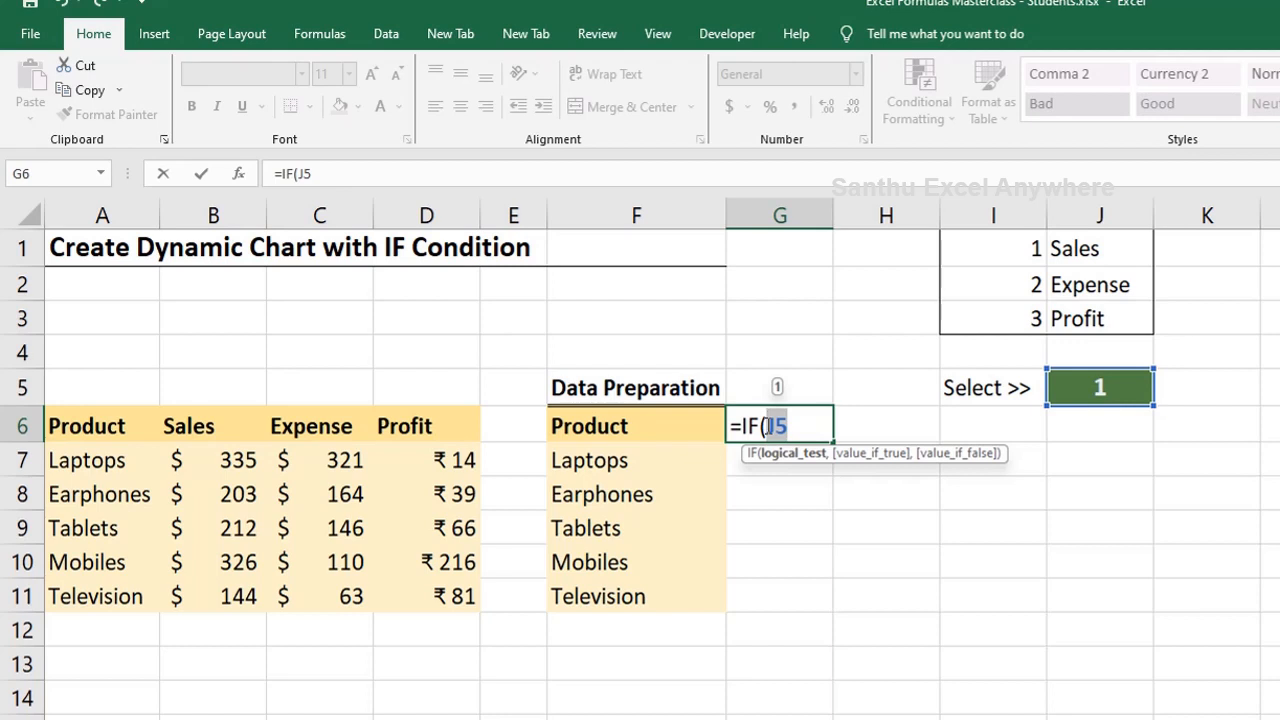
{"action": "key", "text": "F4"}
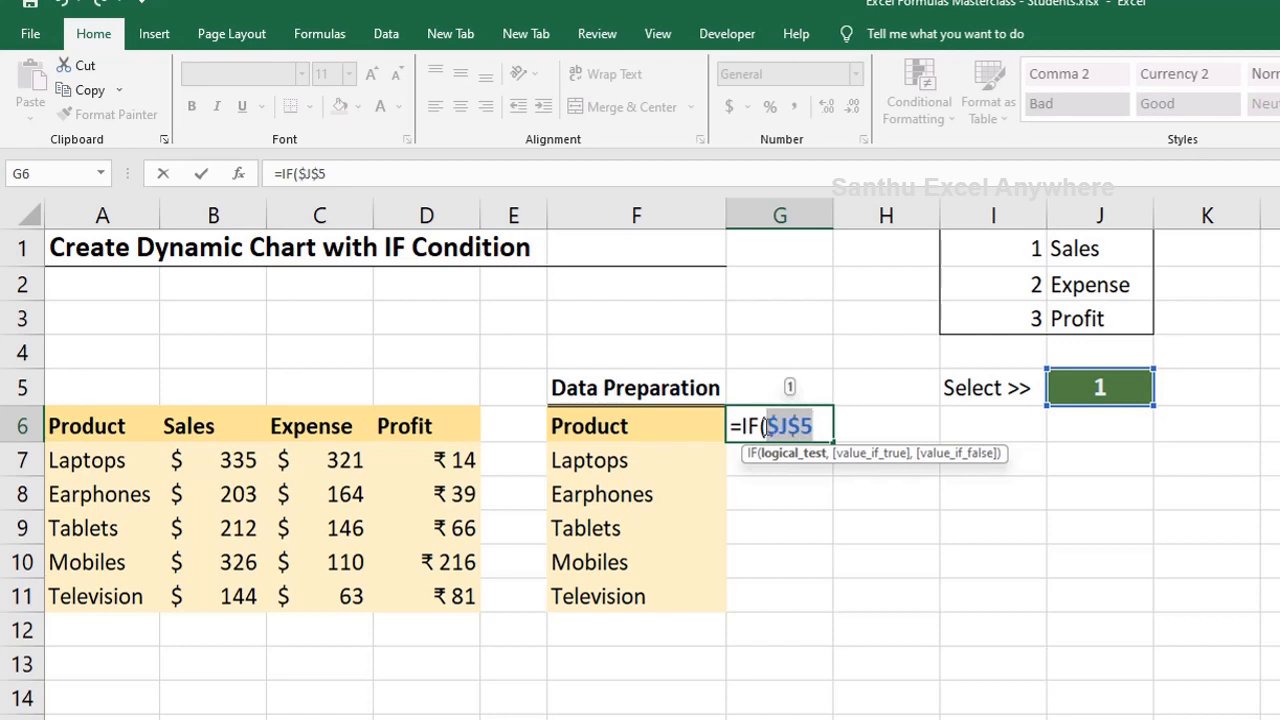
{"action": "left_click", "coordinate": [765, 426]}
{"action": "left_click_drag", "start_coordinate": [766, 426], "coordinate": [809, 426]}
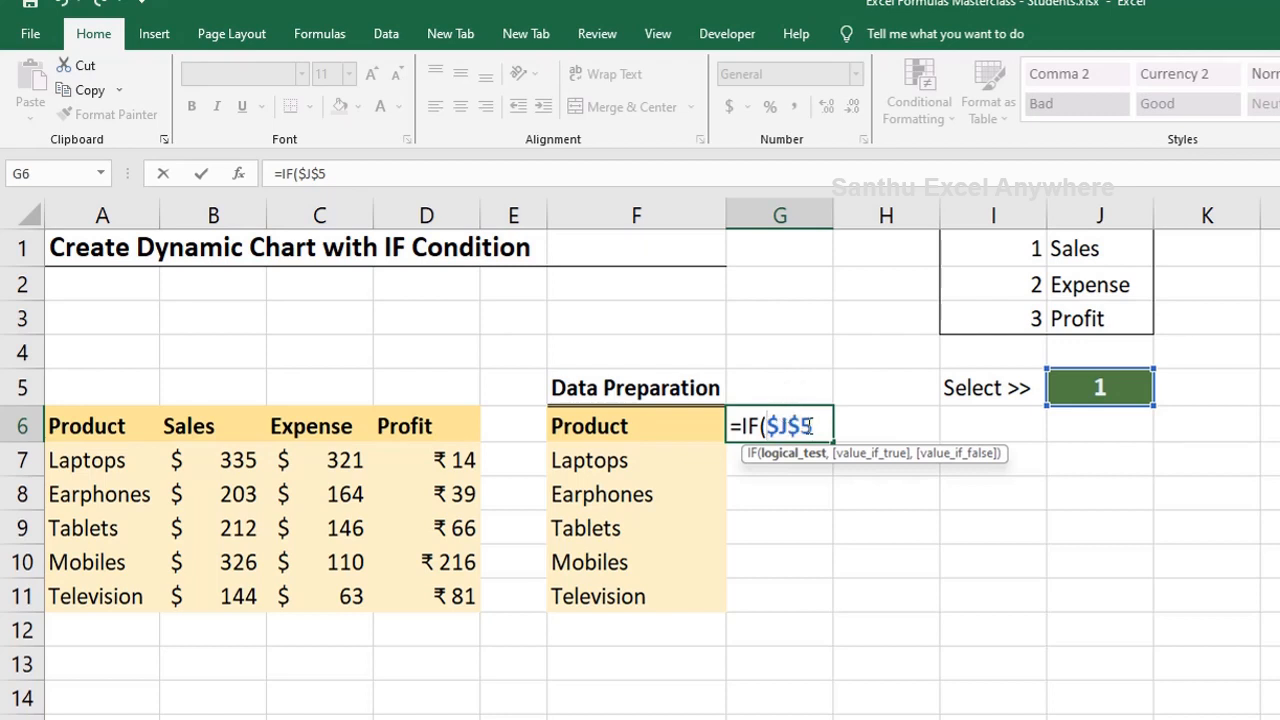
{"action": "left_click", "coordinate": [818, 414]}
{"action": "type", "text": "=1"}
{"action": "type", "text": ","}
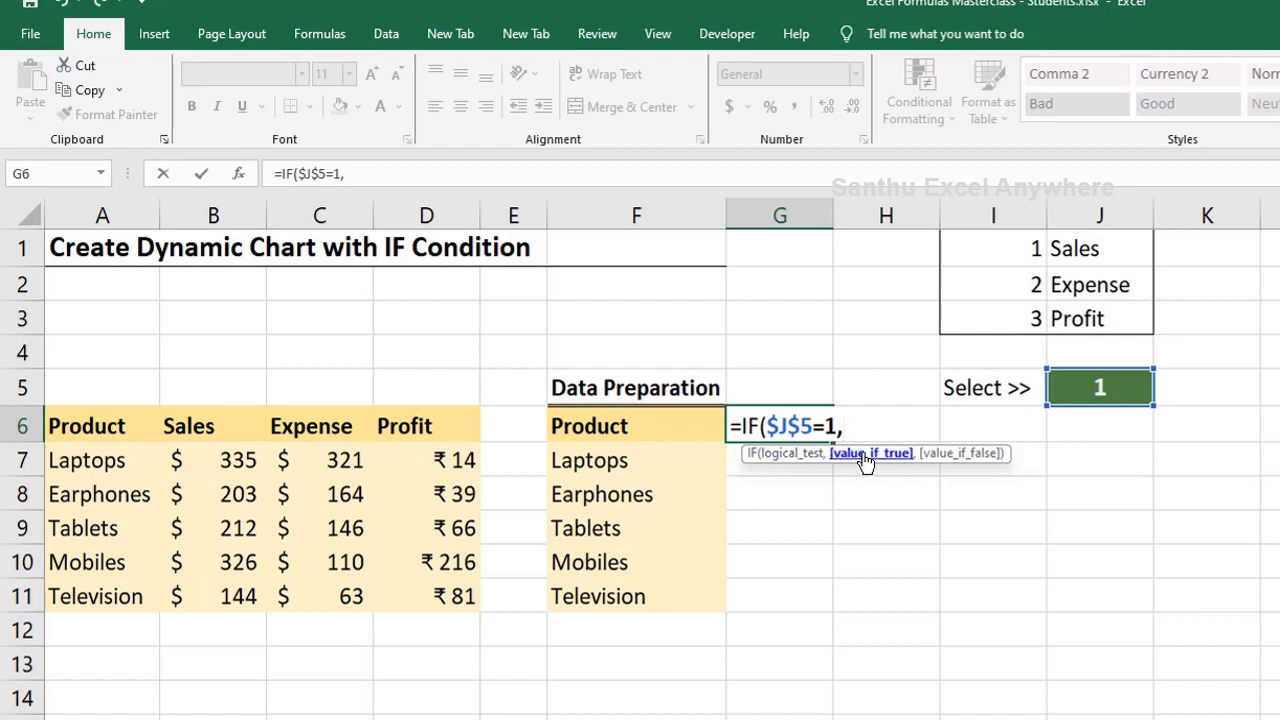
{"action": "left_click", "coordinate": [193, 420]}
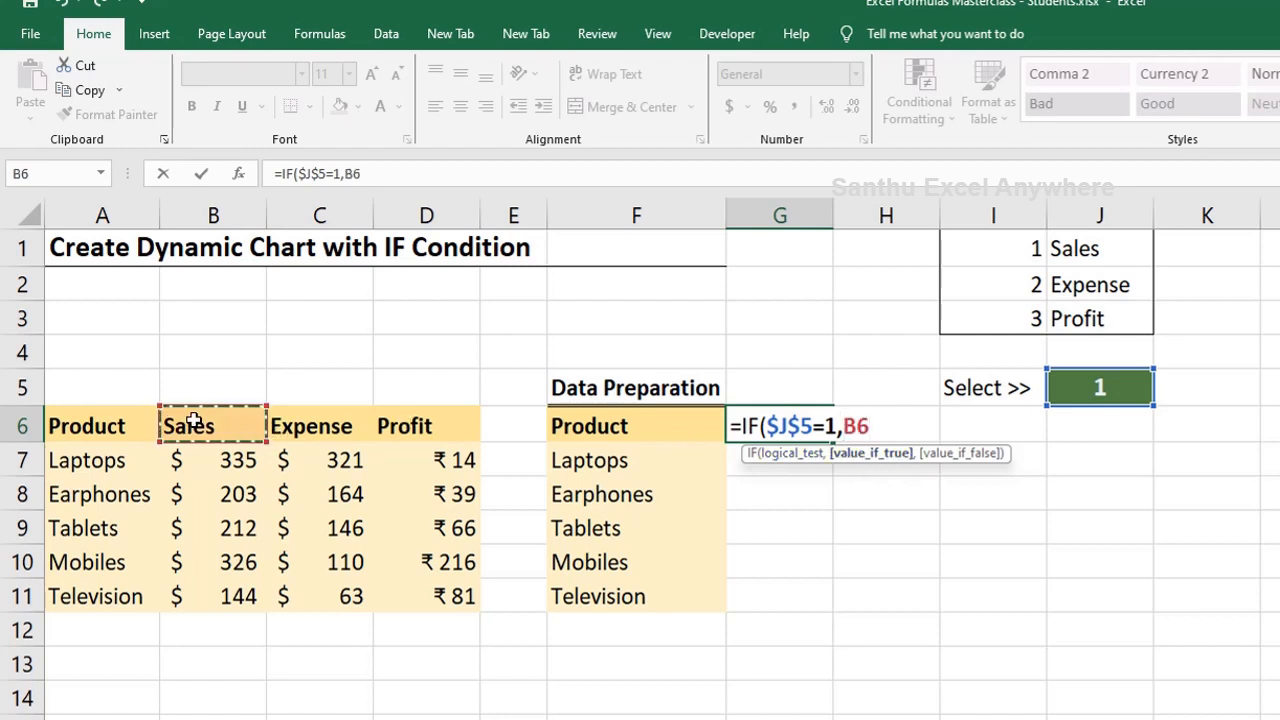
{"action": "type", "text": ","}
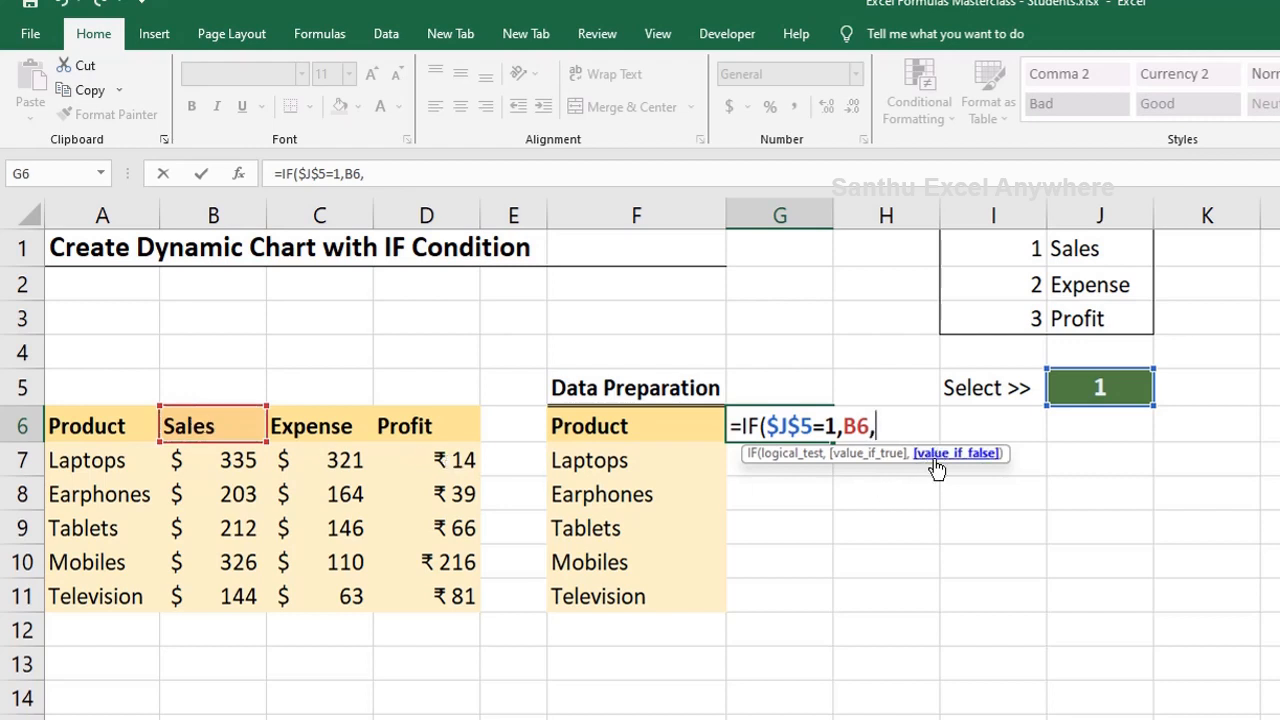
- Nest a second IF in the G6 formula that tests $J$5=2 and returns the Expense header from C6
{"action": "type", "text": "IF"}
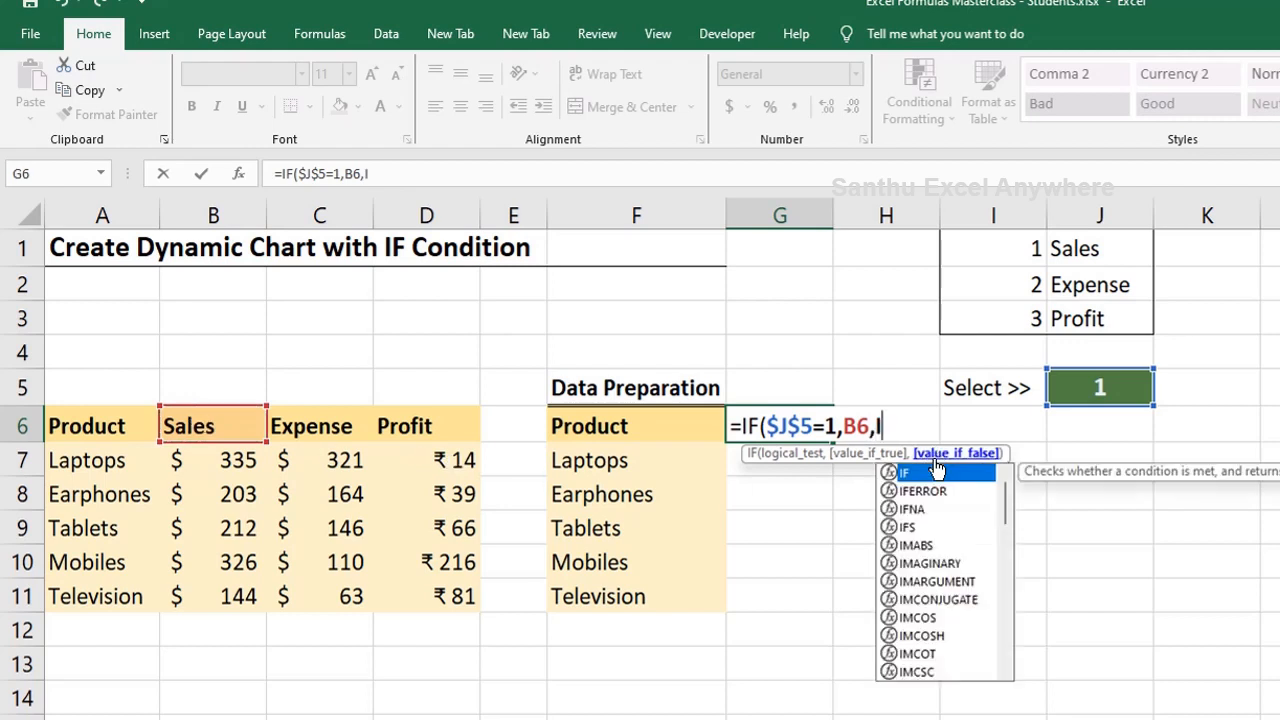
{"action": "type", "text": "("}
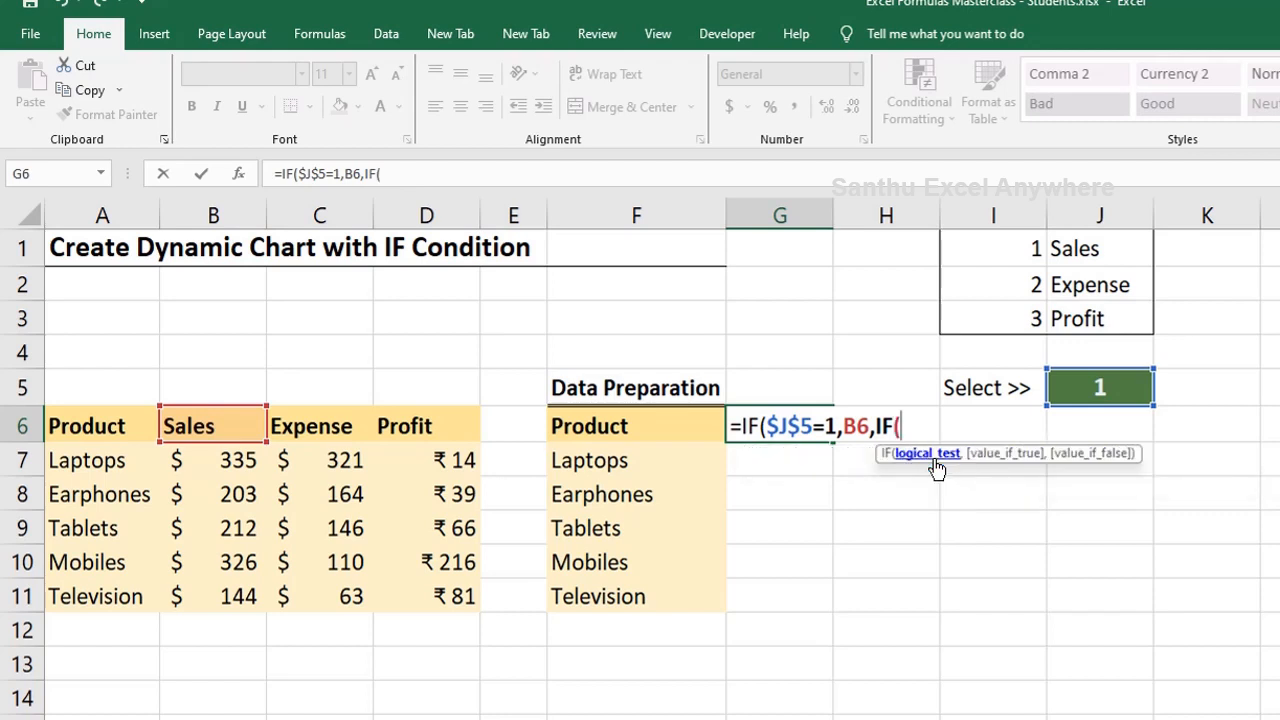
{"action": "left_click", "coordinate": [1094, 388]}
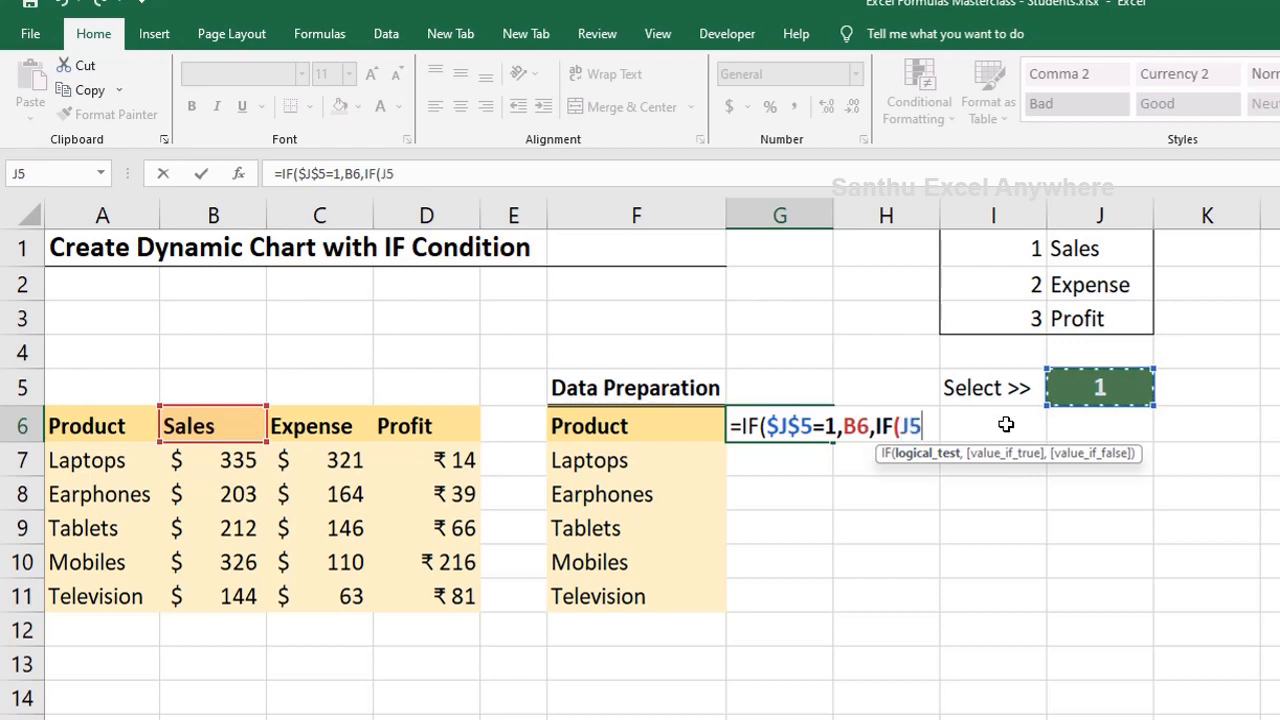
{"action": "key", "text": "F4"}
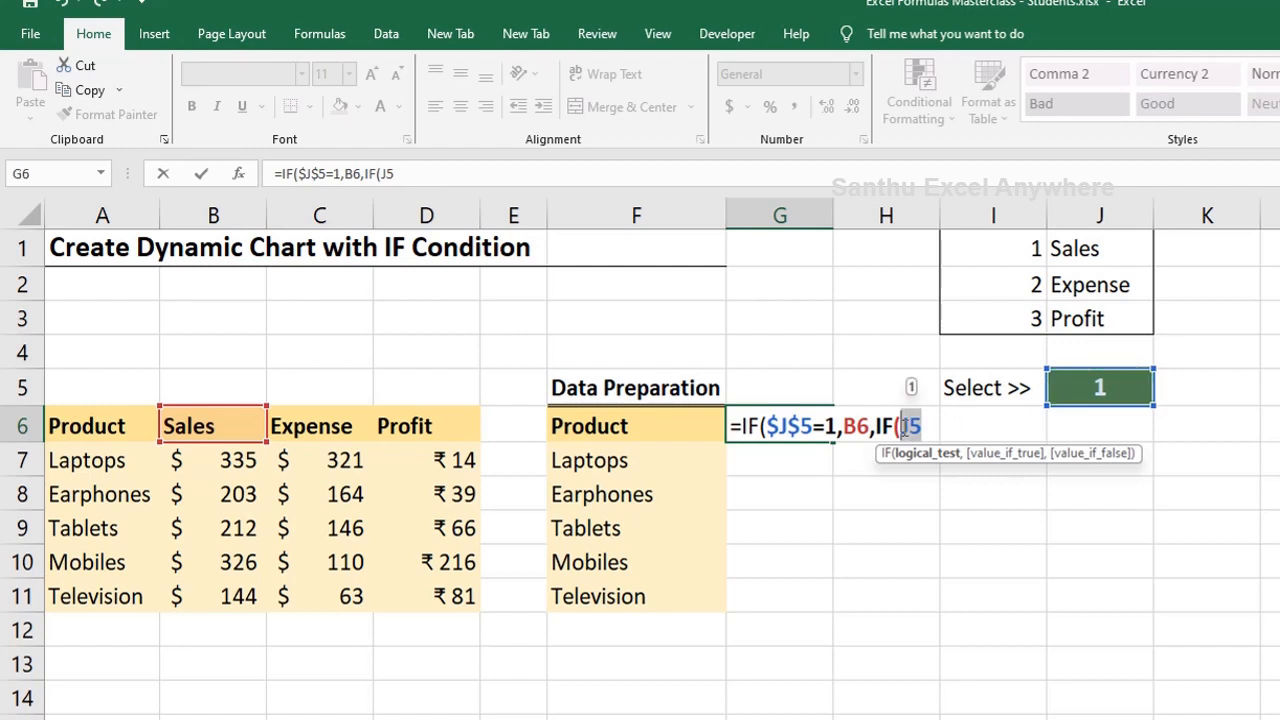
{"action": "type", "text": "="}
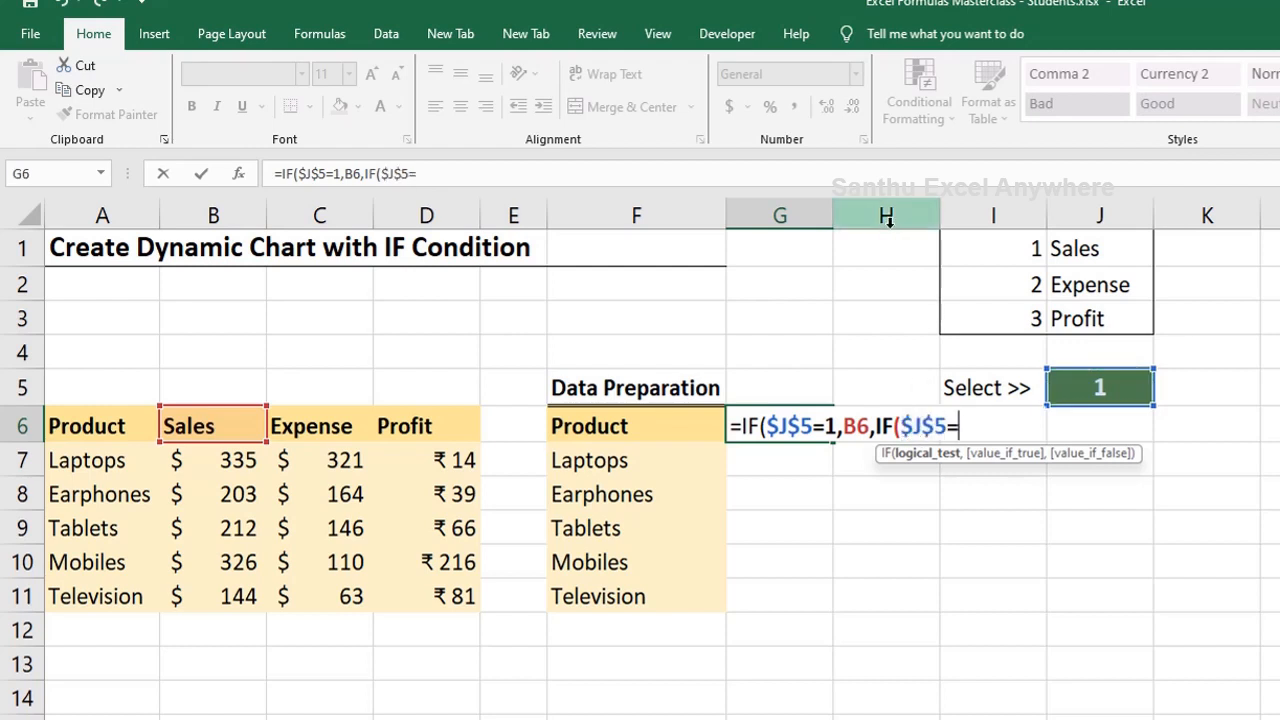
{"action": "type", "text": "2,"}
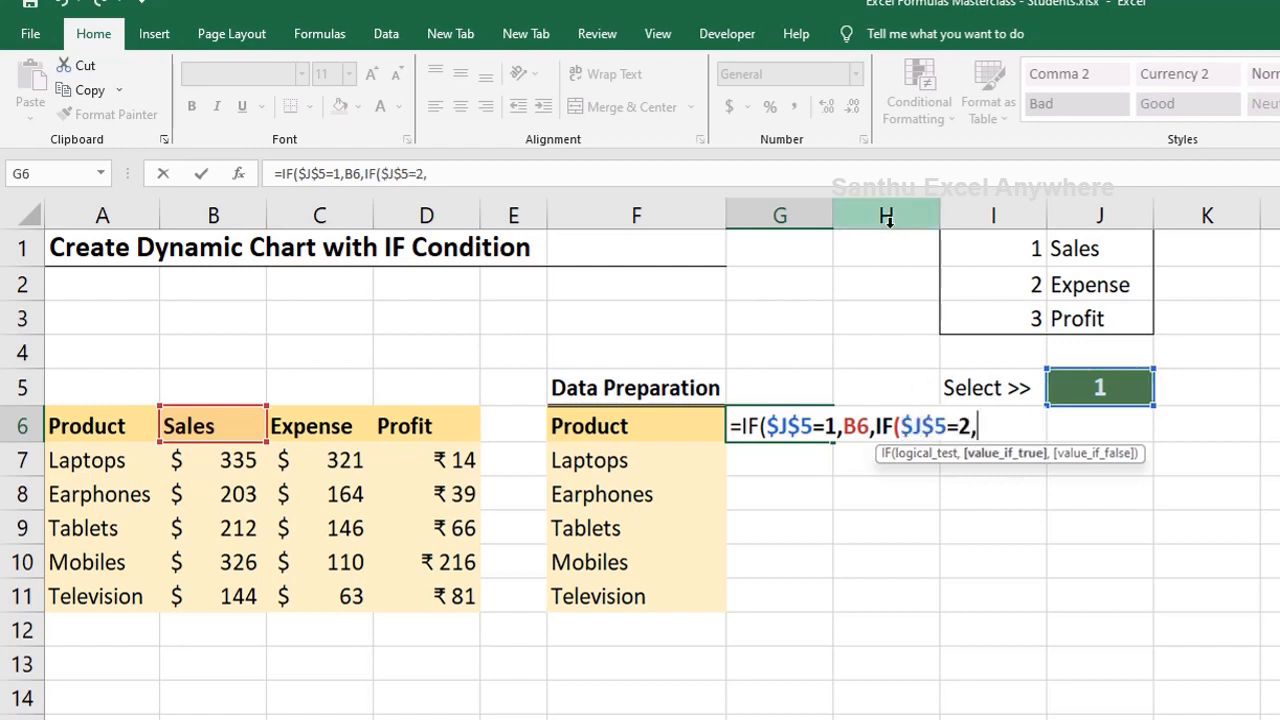
{"action": "left_click", "coordinate": [332, 428]}
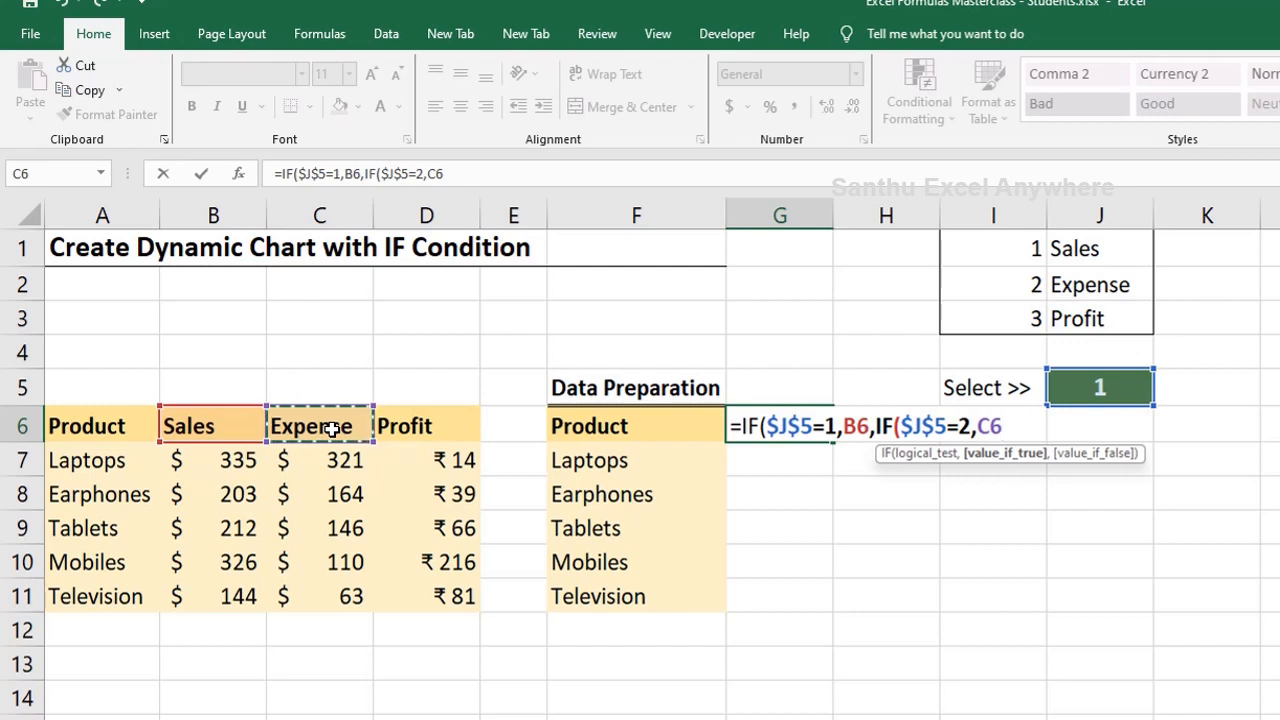
- Nest a third IF in the G6 formula that tests $J$5=3 and returns the Profit header from D6
{"action": "type", "text": ",IF"}
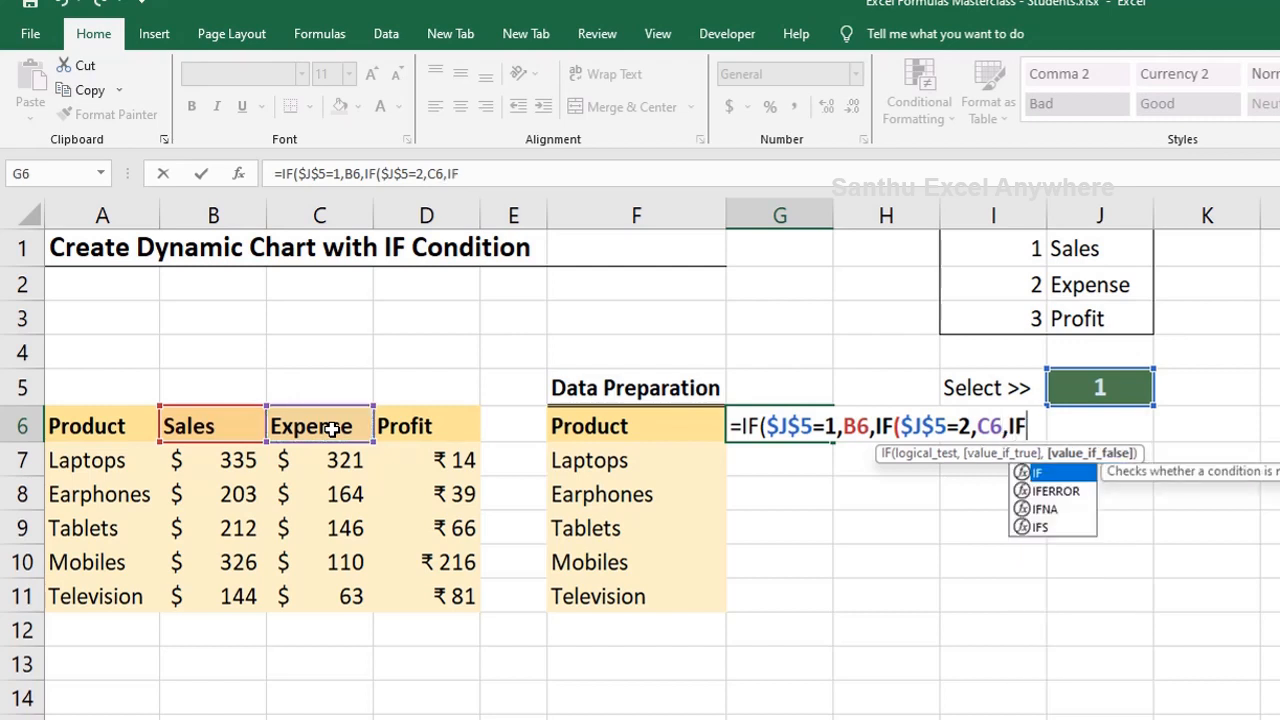
{"action": "type", "text": "("}
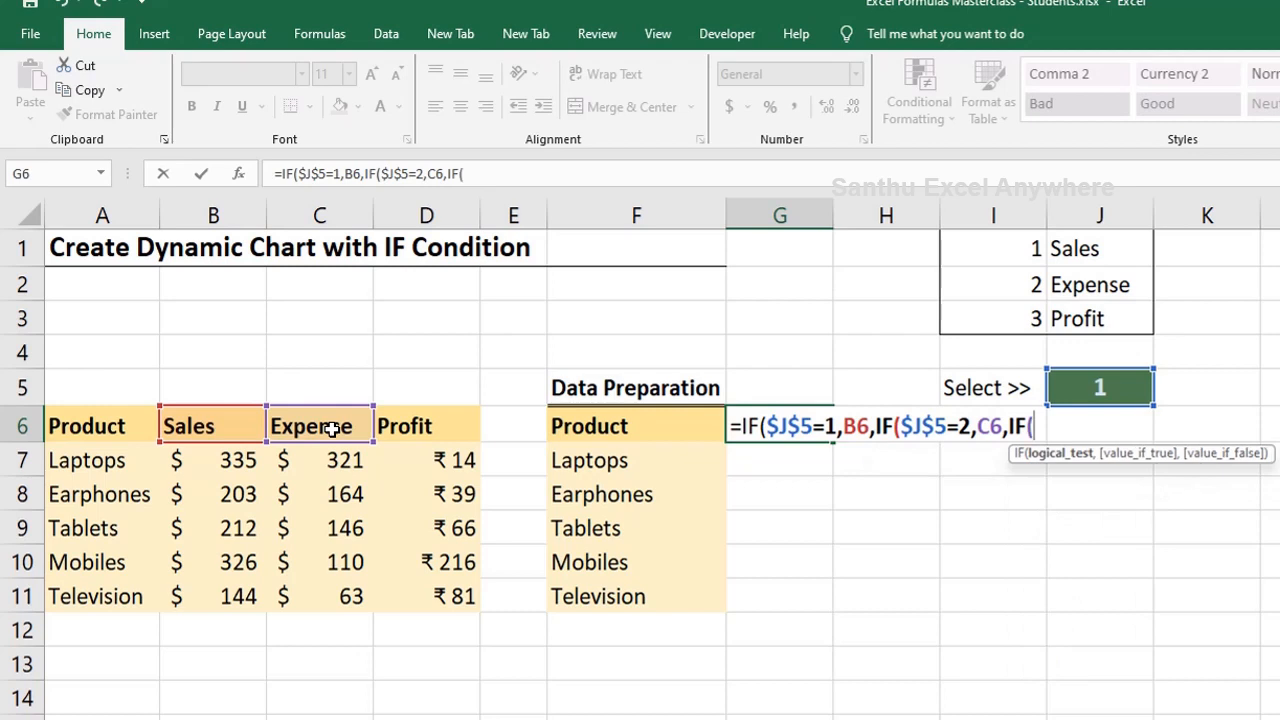
{"action": "left_click", "coordinate": [1100, 387]}
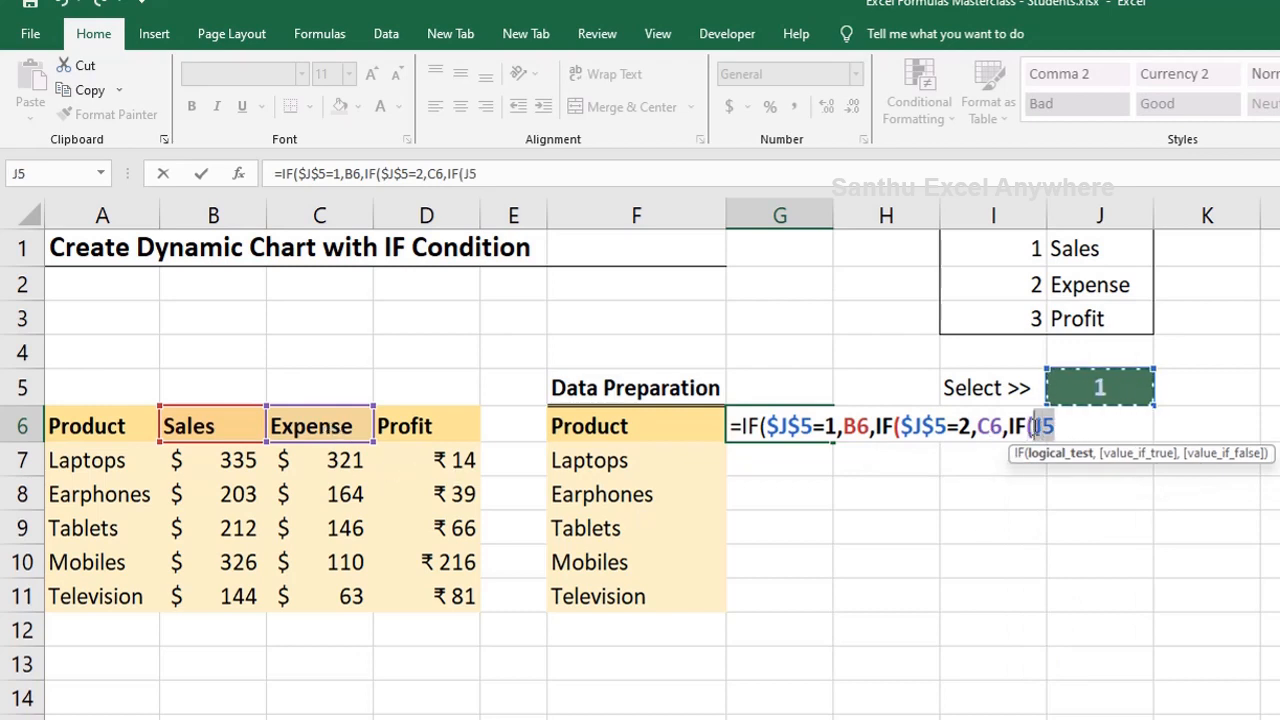
{"action": "key", "text": "F4"}
{"action": "type", "text": "=3"}
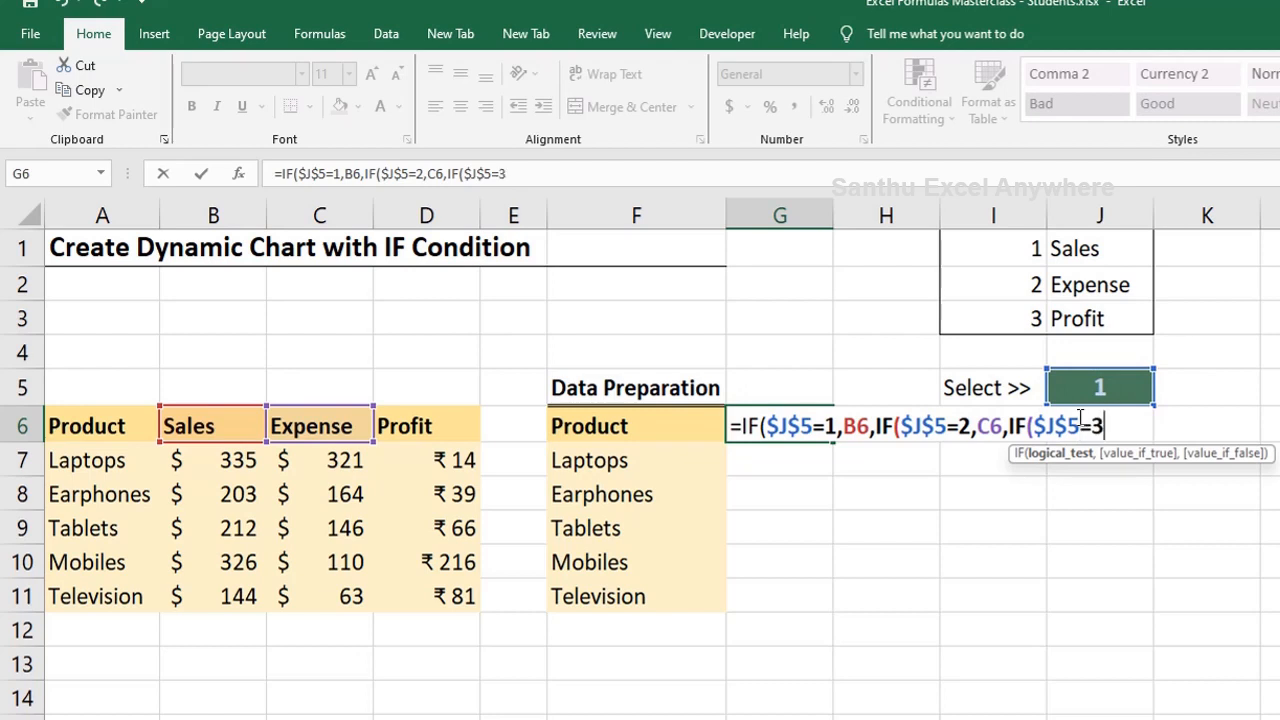
{"action": "type", "text": ","}
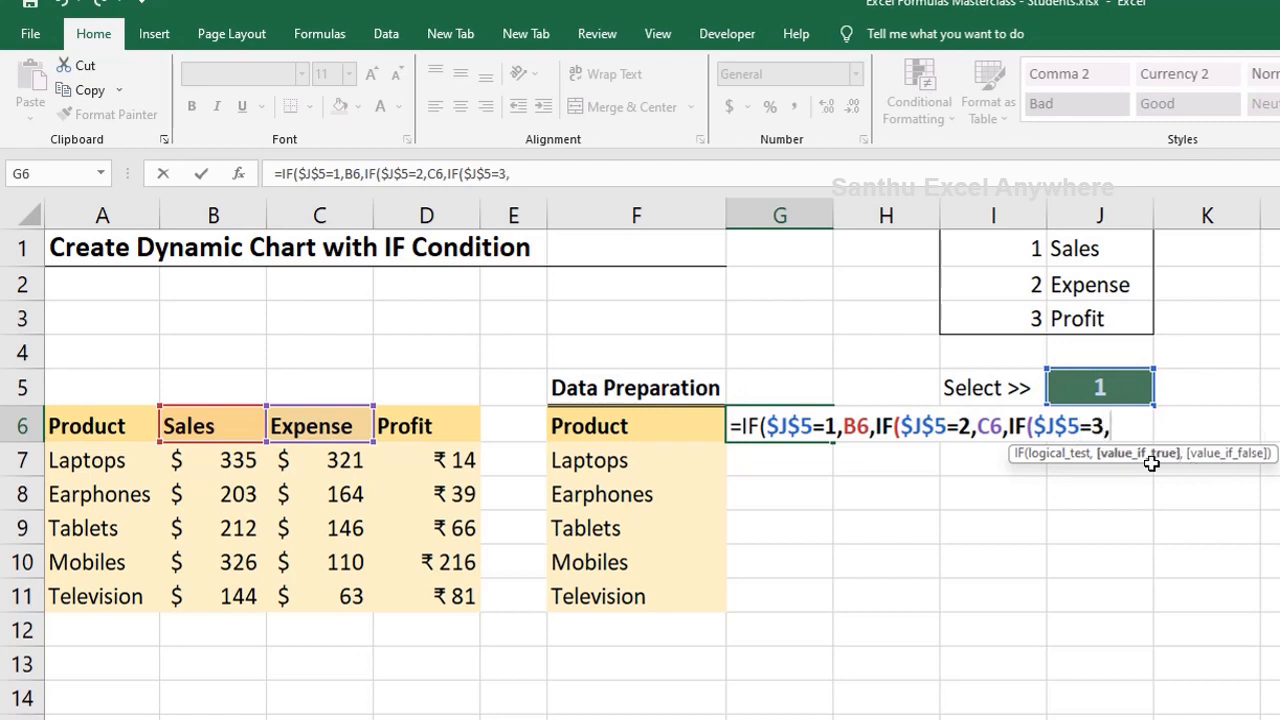
{"action": "left_click", "coordinate": [438, 420]}
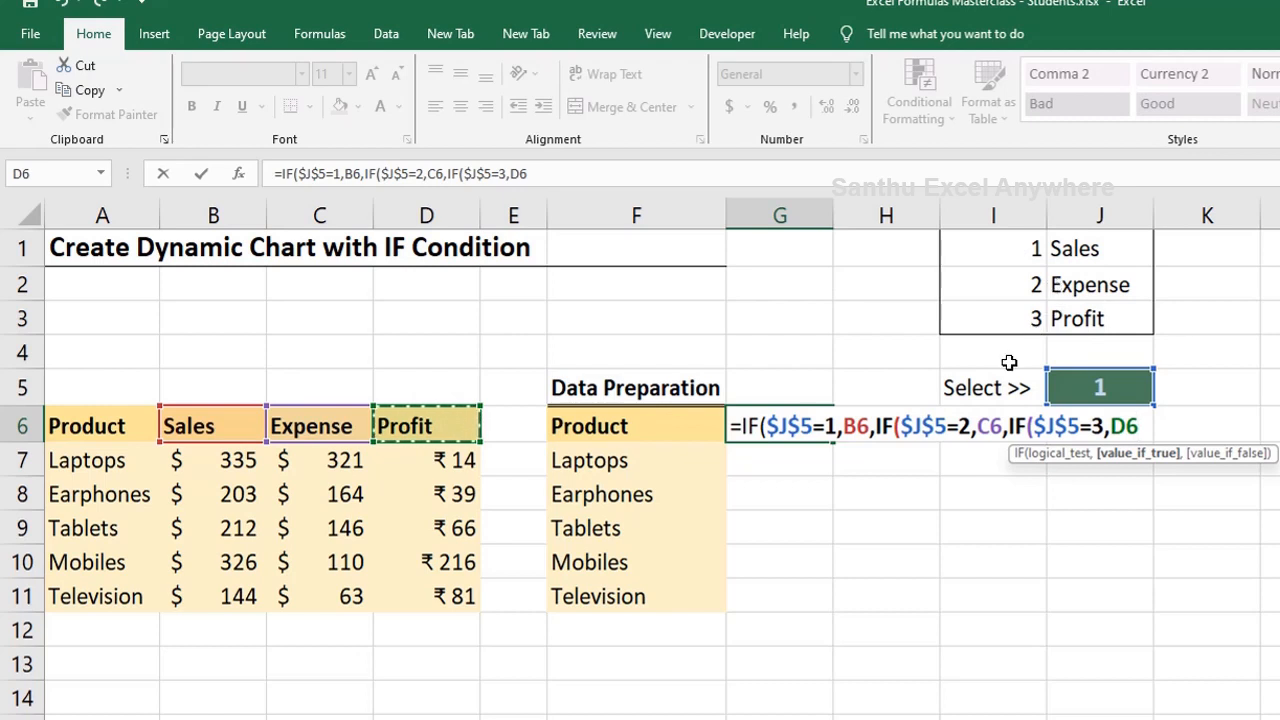
{"action": "type", "text": ",D6,"}
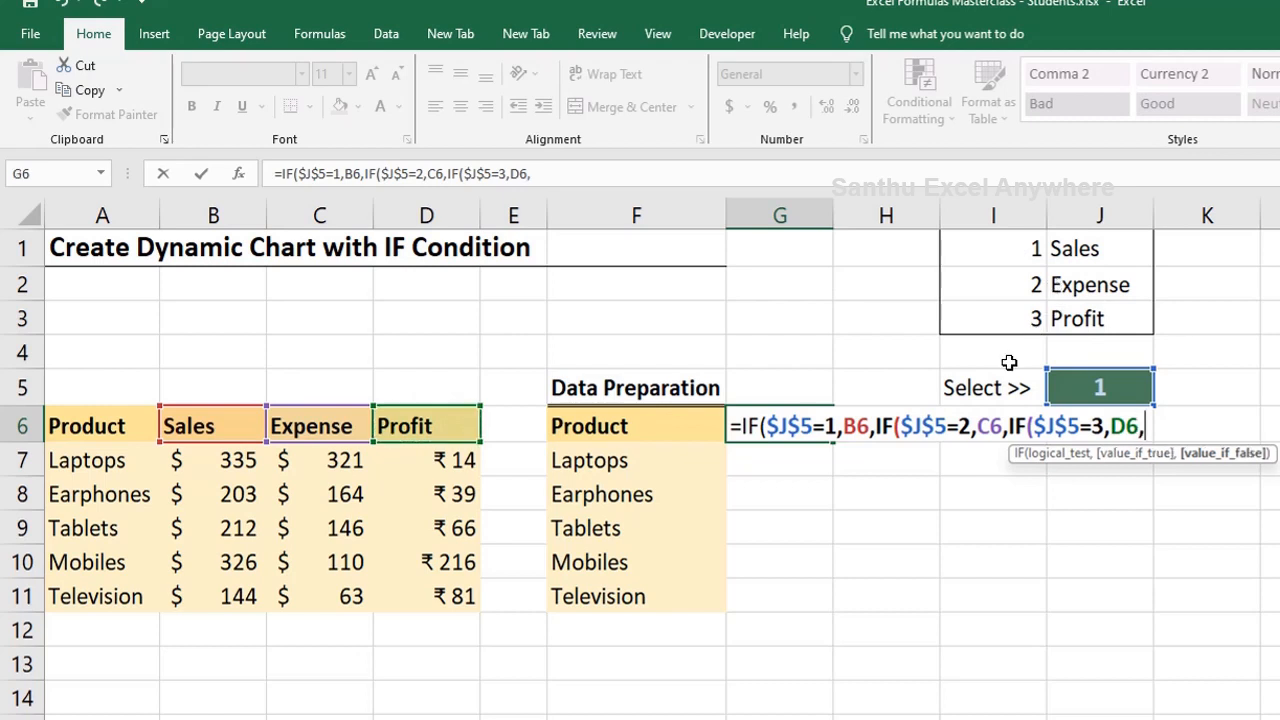
- Finish the G6 formula with "New Value" as the final fallback and close all three IFs
{"action": "type", "text": "\"New "}
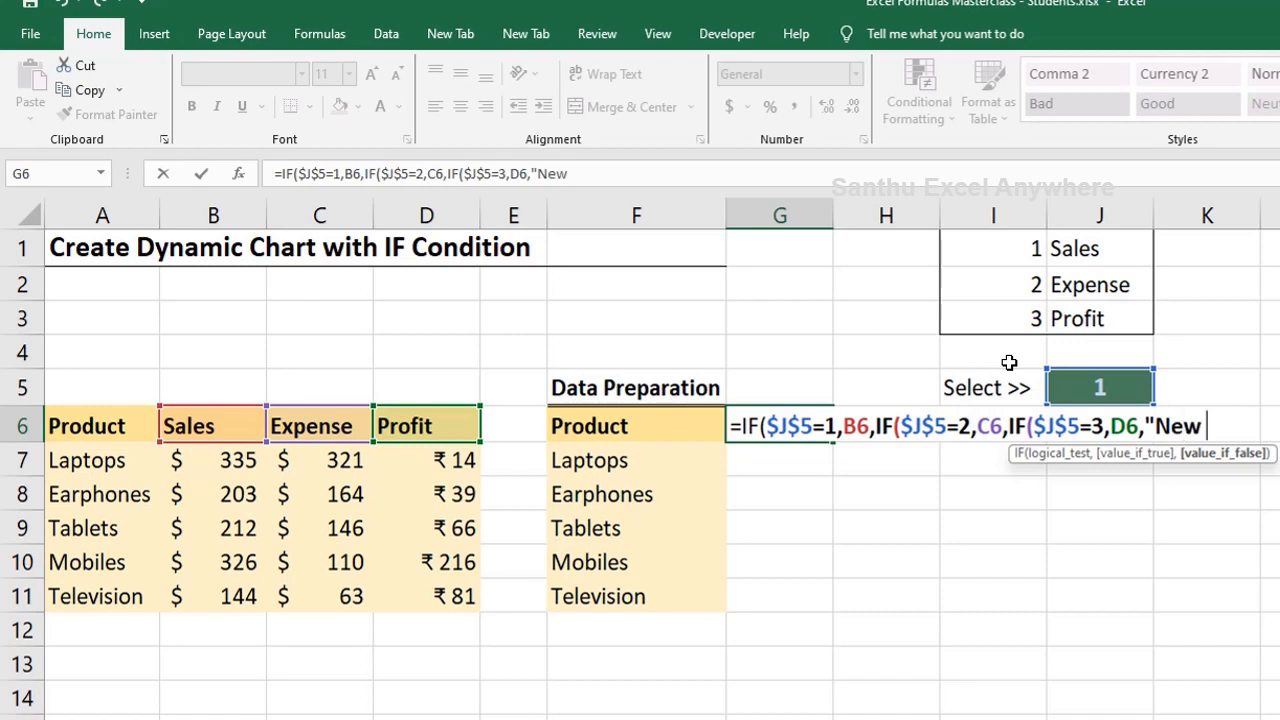
{"action": "type", "text": "Value\""}
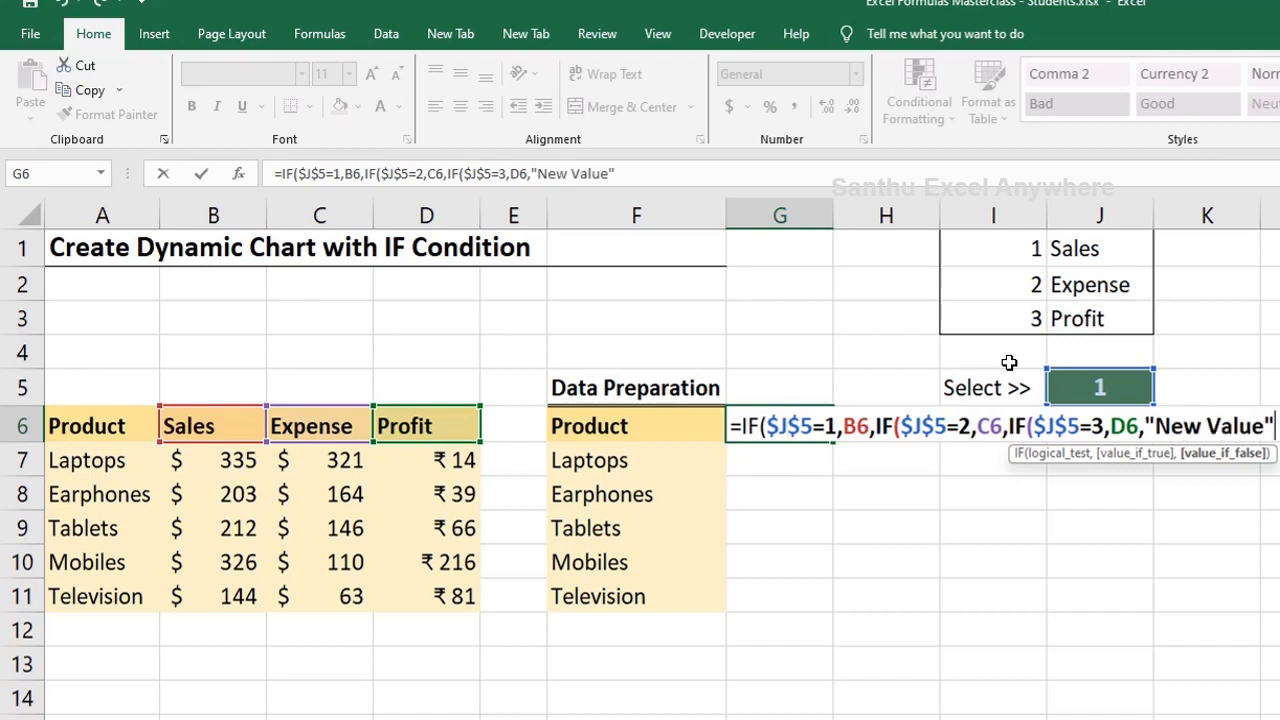
{"action": "type", "text": ")"}
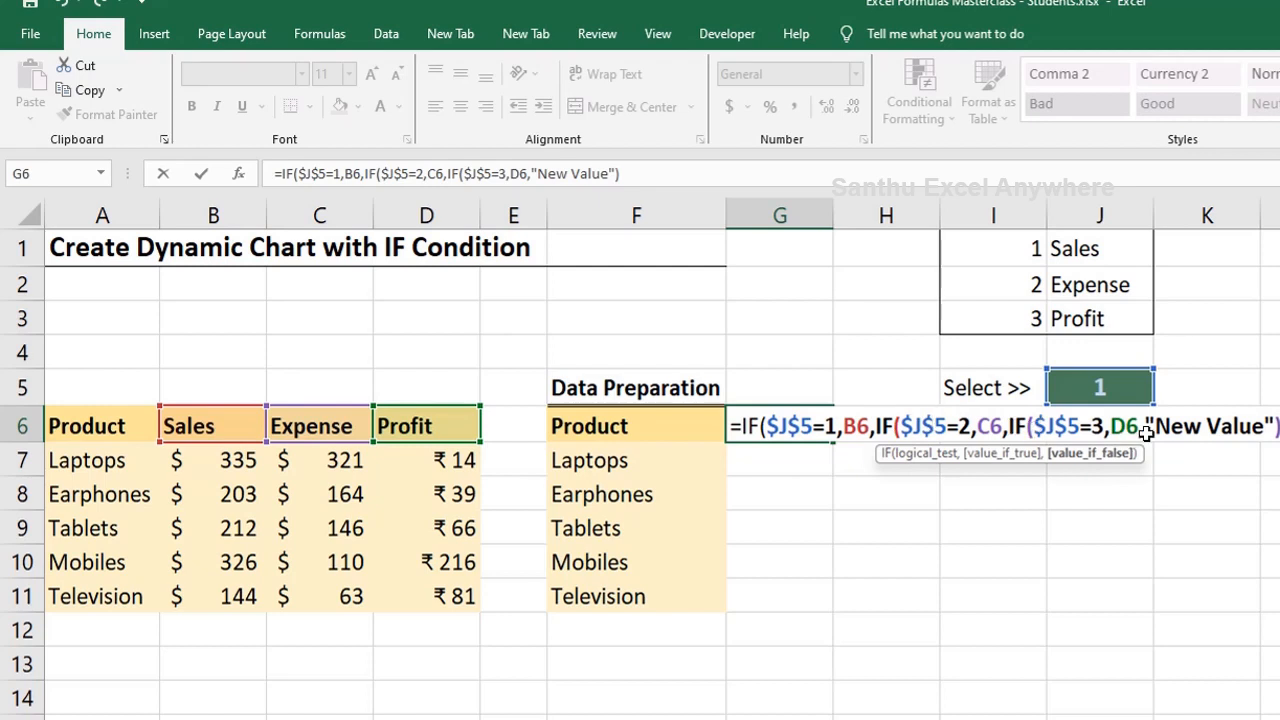
{"action": "type", "text": "))"}
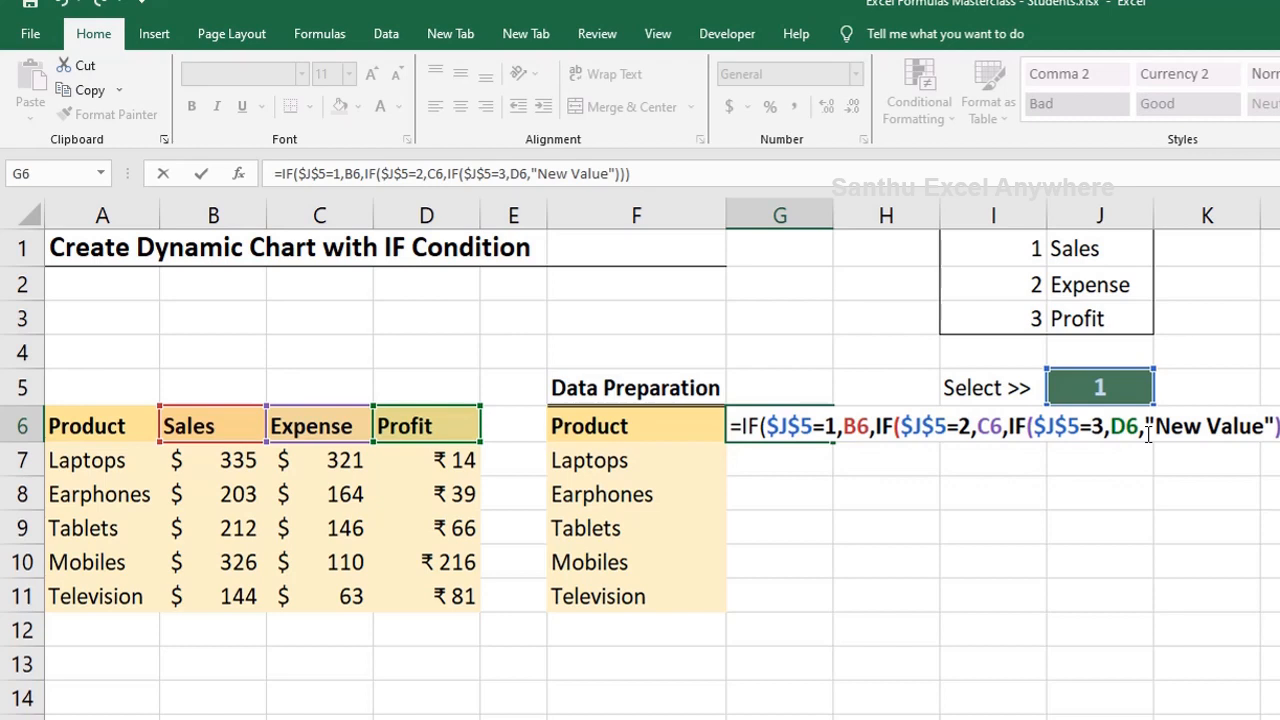
{"action": "key", "text": "Return"}
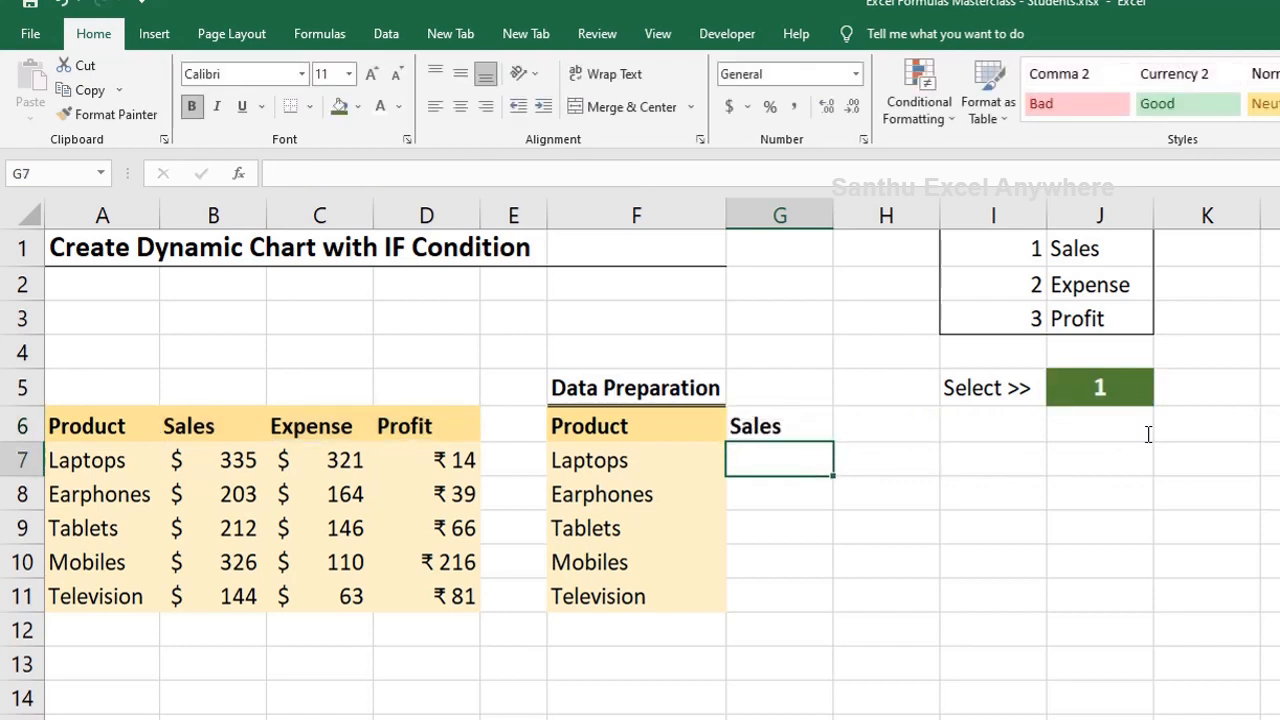
{"action": "left_click", "coordinate": [771, 424]}
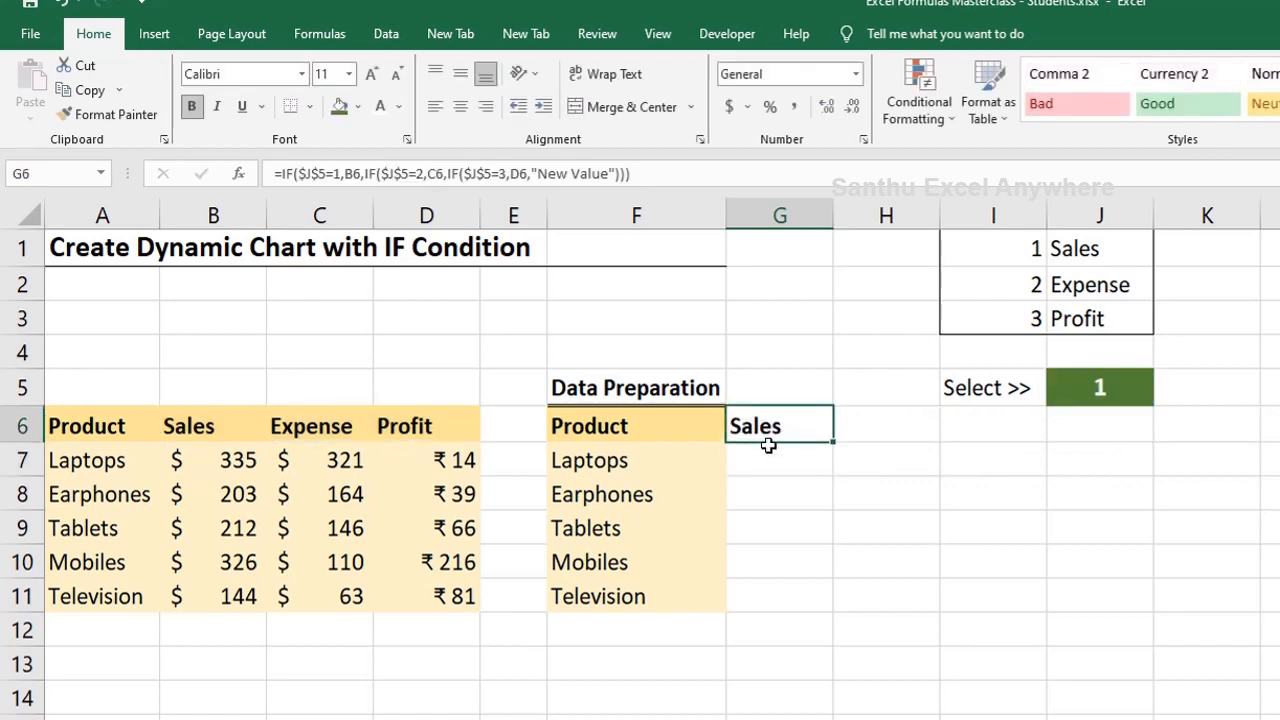
- Copy the nested IF formula from G6 into G7:G11 for all the products
{"action": "key", "text": "ctrl+c"}
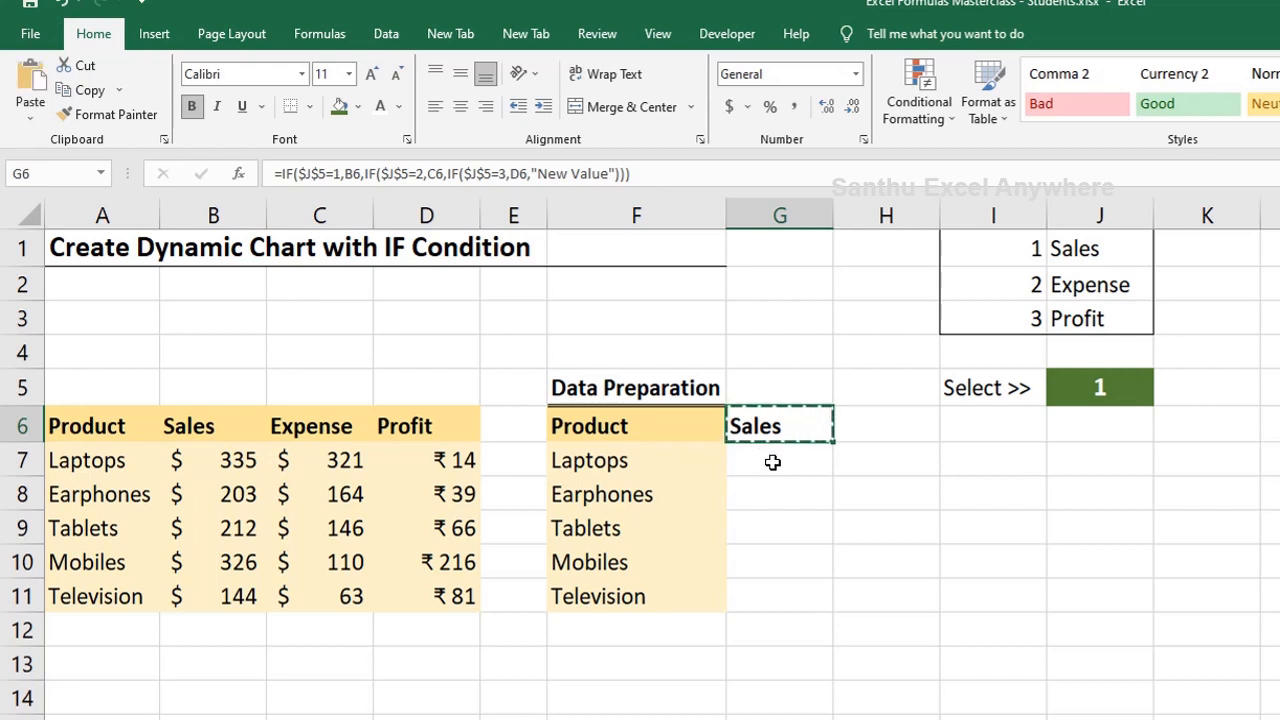
{"action": "left_click_drag", "start_coordinate": [771, 461], "coordinate": [775, 602]}
{"action": "key", "text": "ctrl+v"}
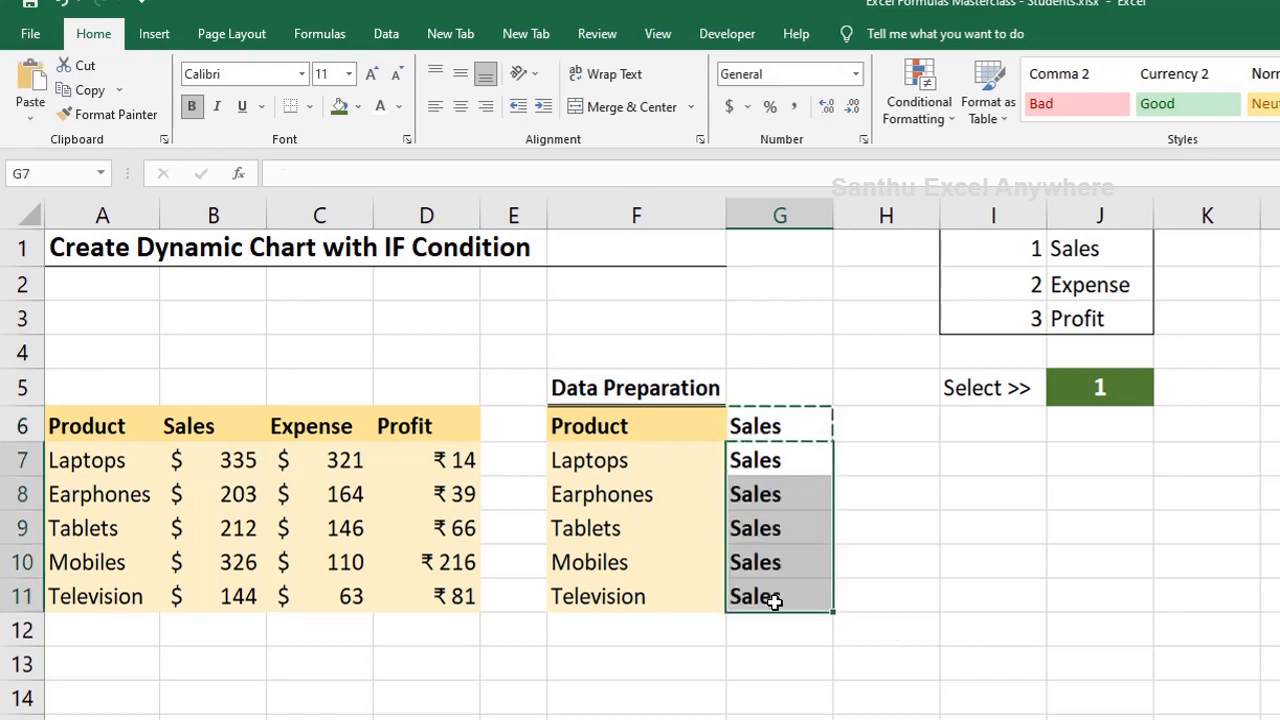
{"action": "left_click", "coordinate": [774, 602]}
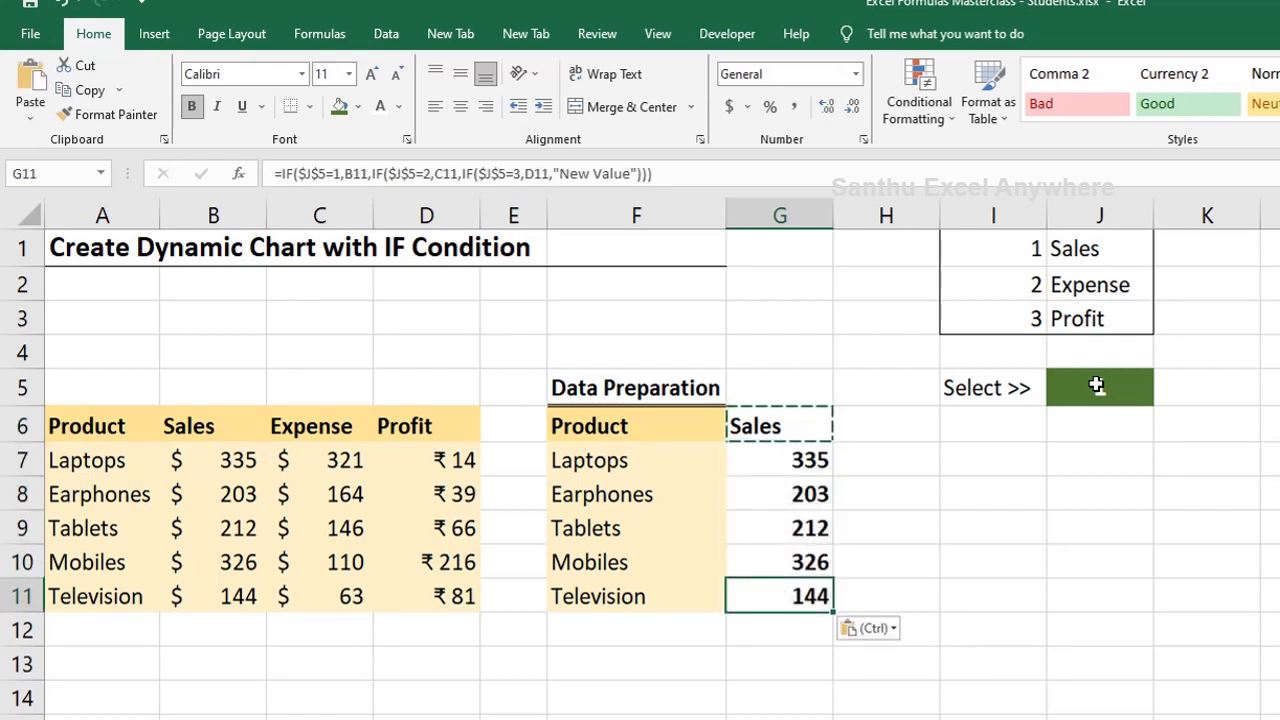
- Check the copied formulas in G7 and G8 against the selector cell J5 and the Sales source column
{"action": "left_click", "coordinate": [1097, 386]}
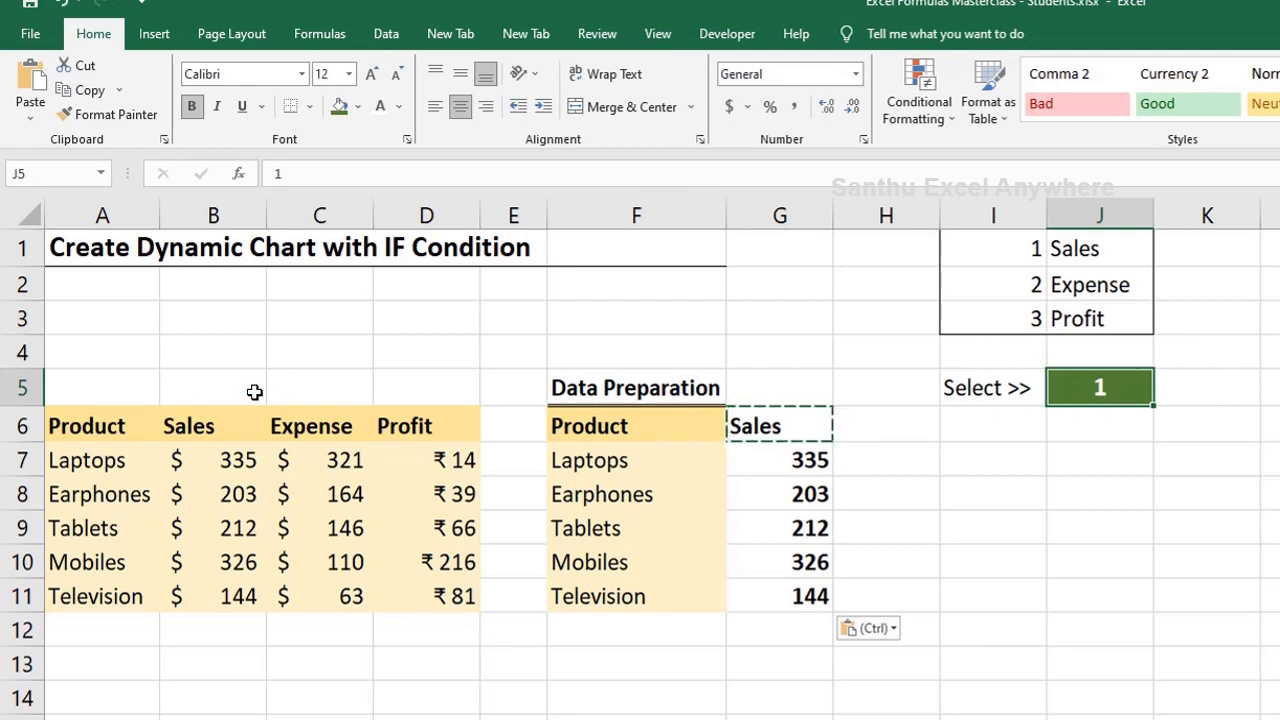
{"action": "double_click", "coordinate": [767, 460]}
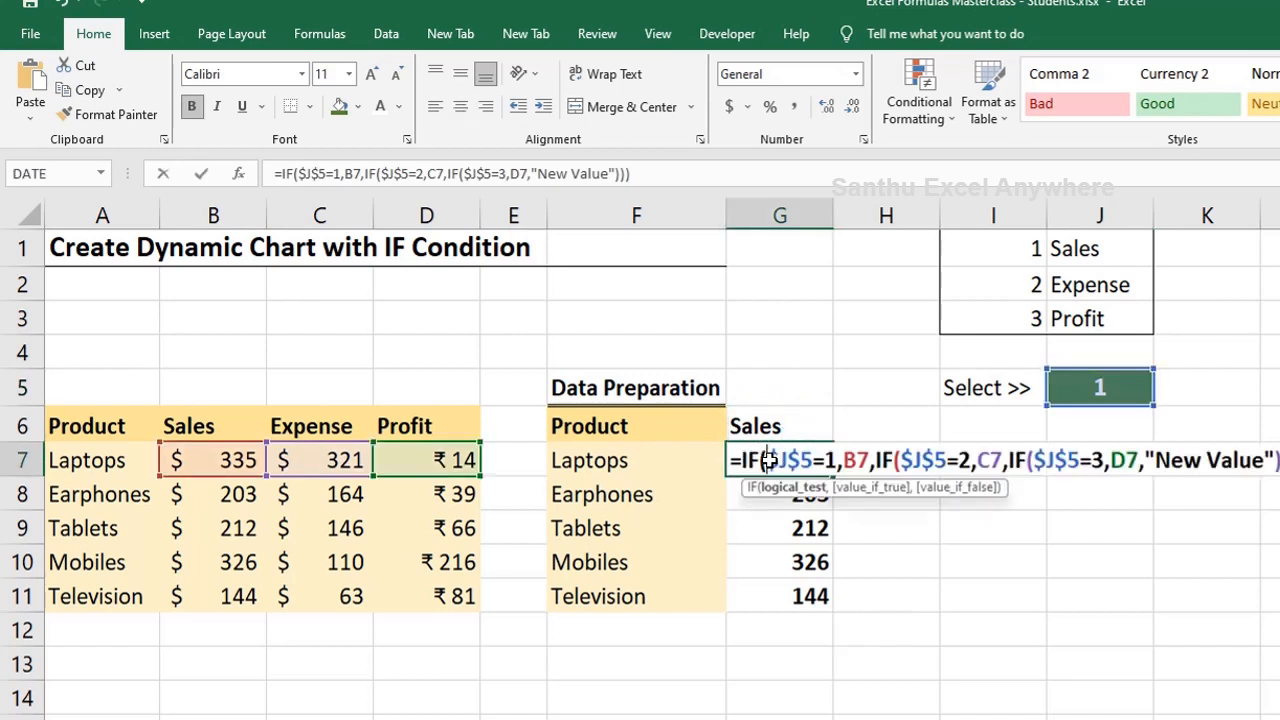
{"action": "key", "text": "Escape"}
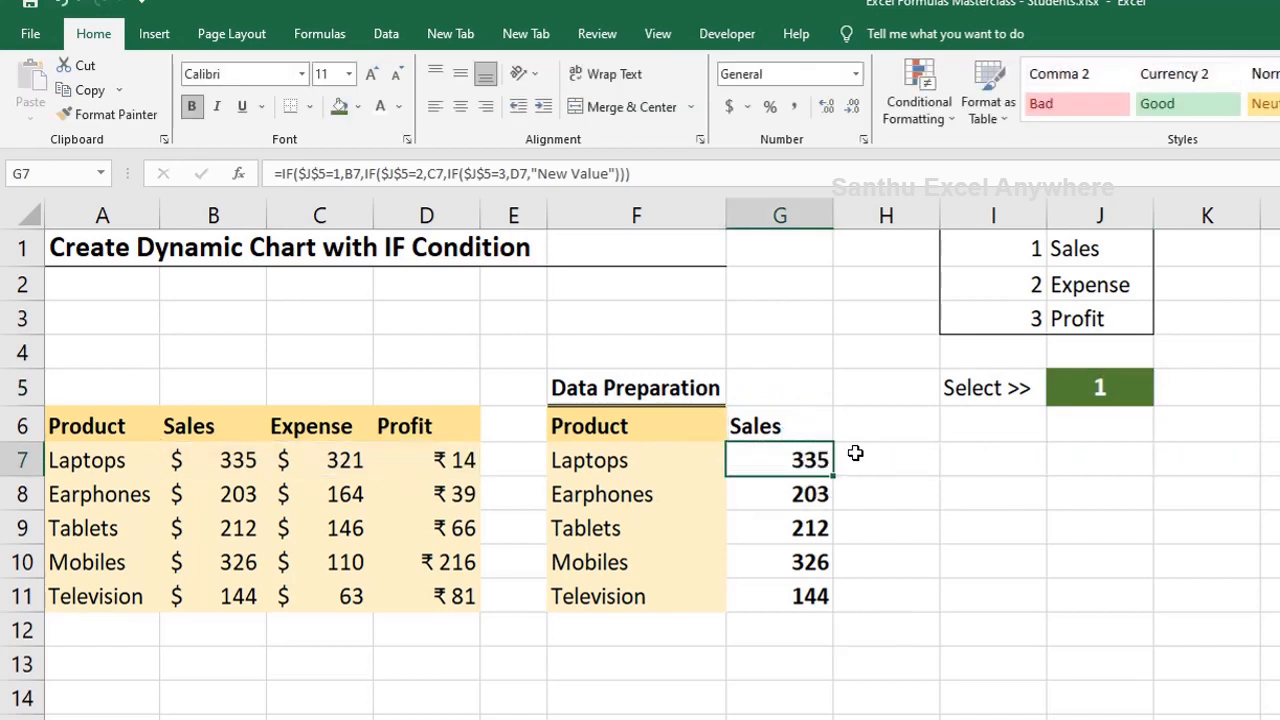
{"action": "left_click", "coordinate": [204, 430]}
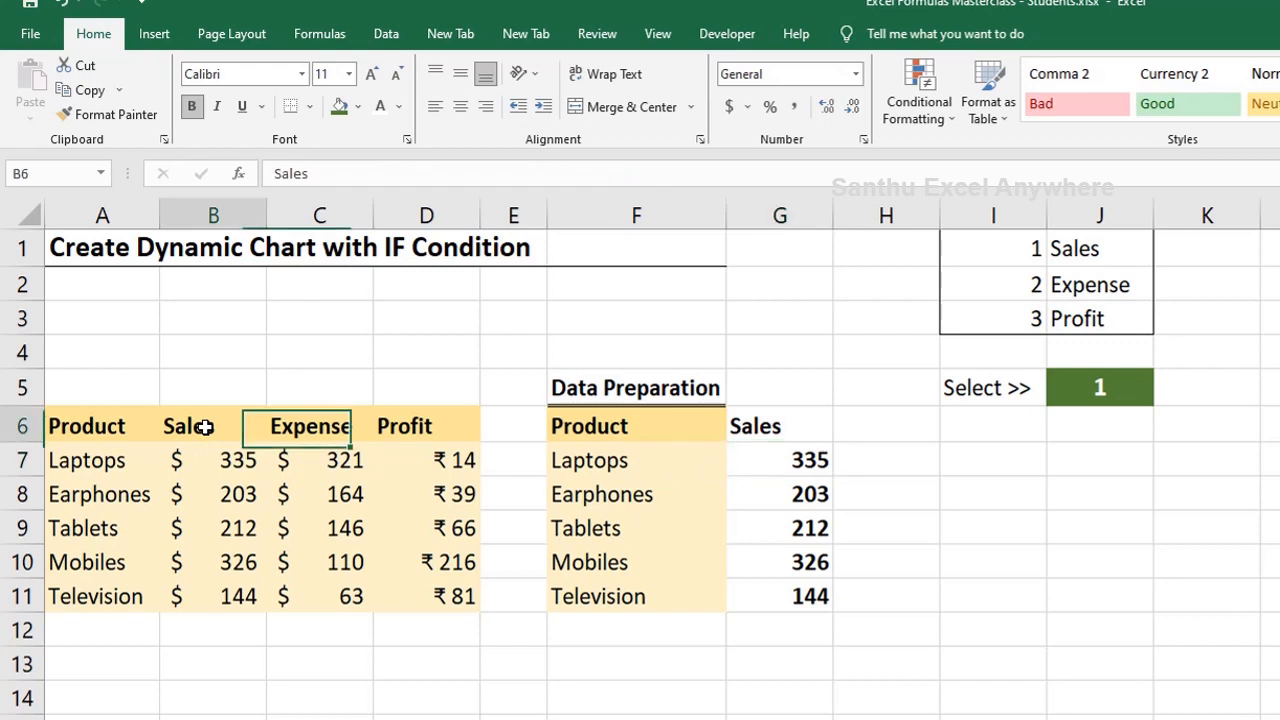
{"action": "left_click", "coordinate": [805, 460]}
{"action": "left_click", "coordinate": [215, 460]}
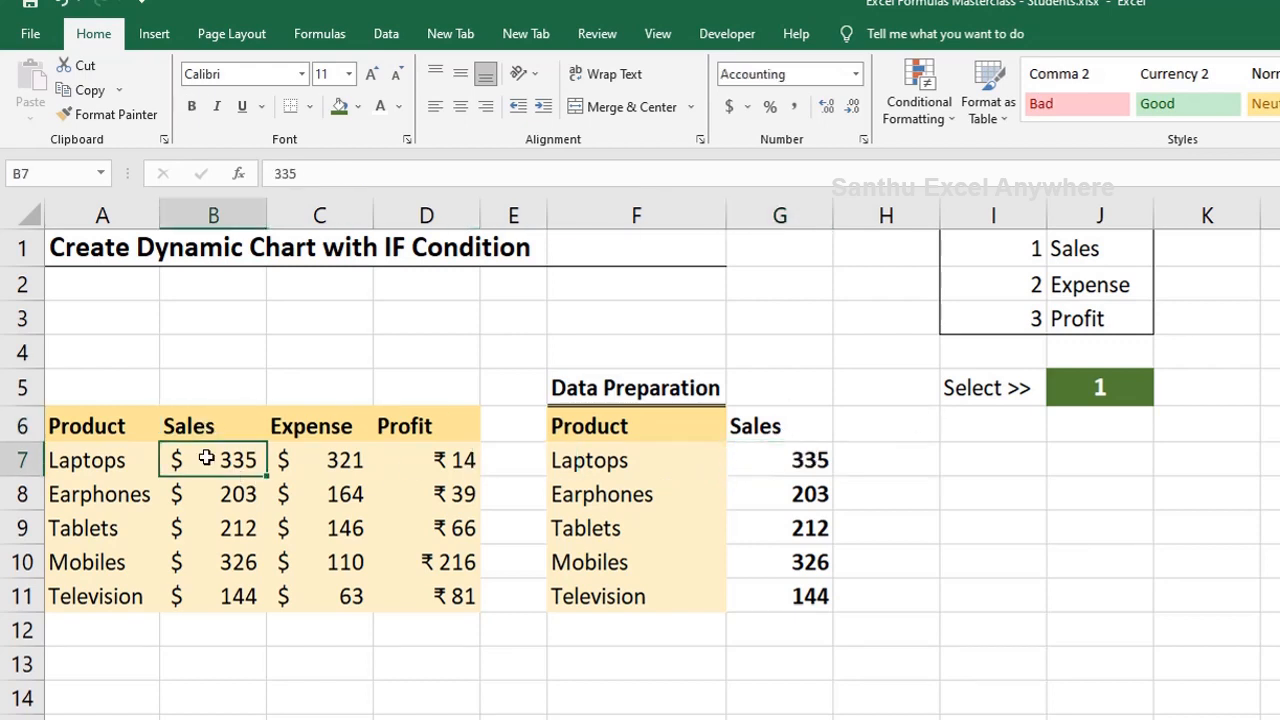
{"action": "left_click", "coordinate": [795, 488]}
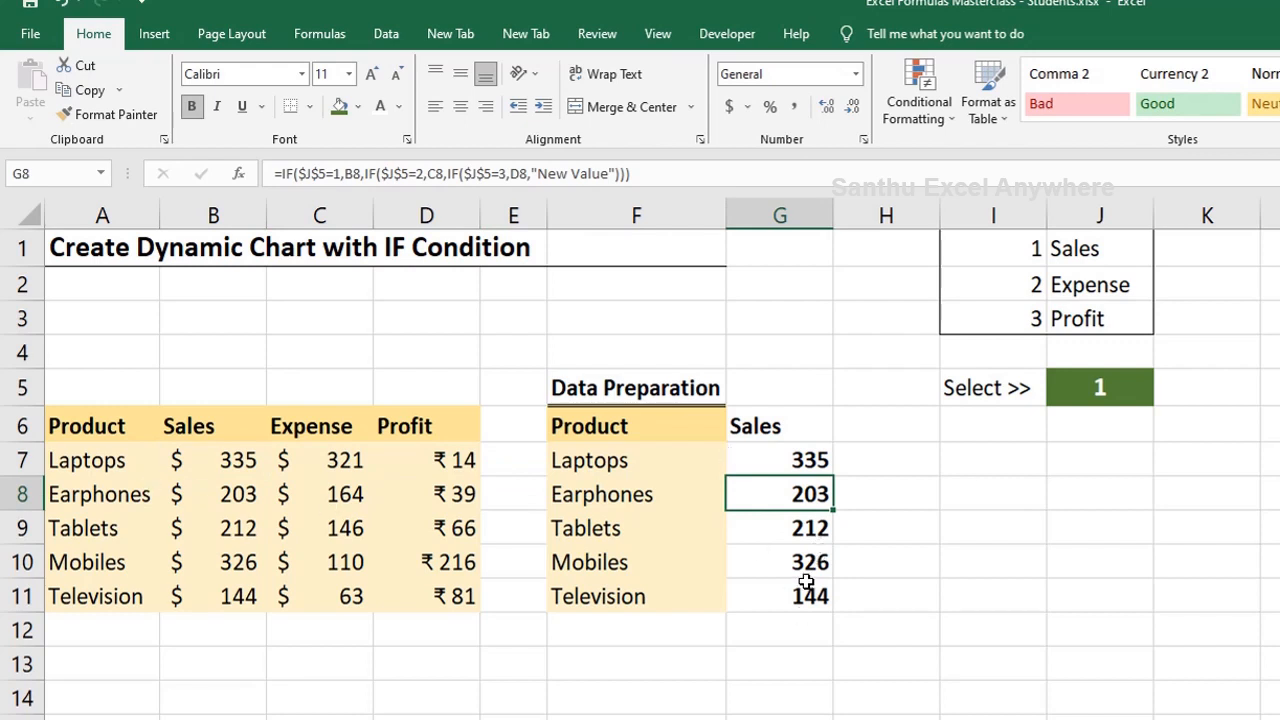
- Test the selector cell J5 with 2 for Expense, and set it to 3 for Profit
{"action": "left_click", "coordinate": [1097, 387]}
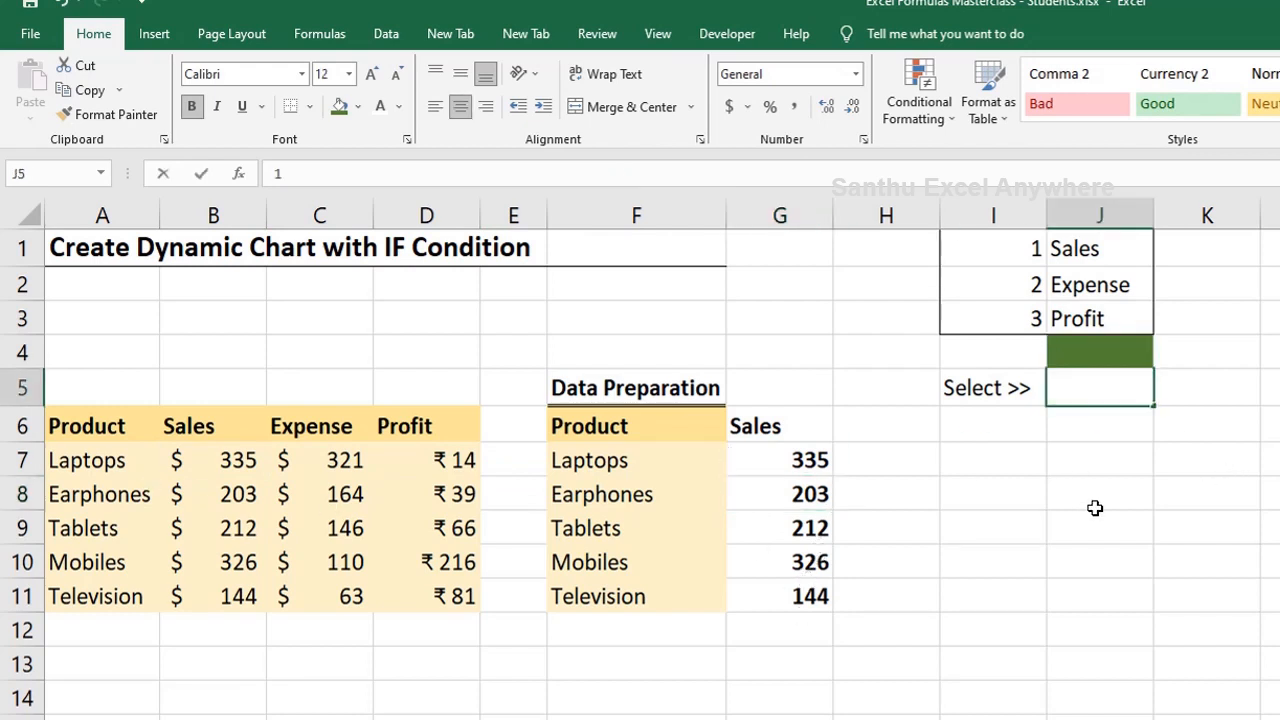
{"action": "type", "text": "2"}
{"action": "key", "text": "Tab"}
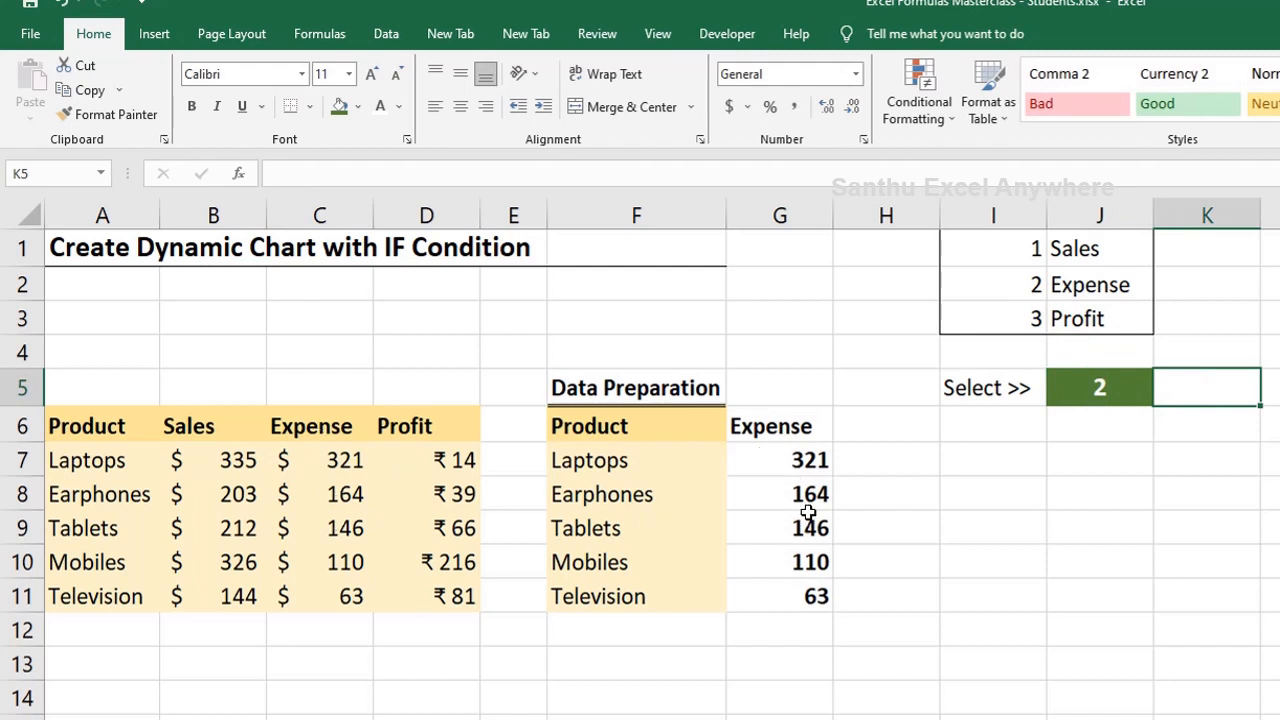
{"action": "key", "text": "shift+Tab"}
{"action": "type", "text": "3"}
{"action": "key", "text": "ctrl+Return"}
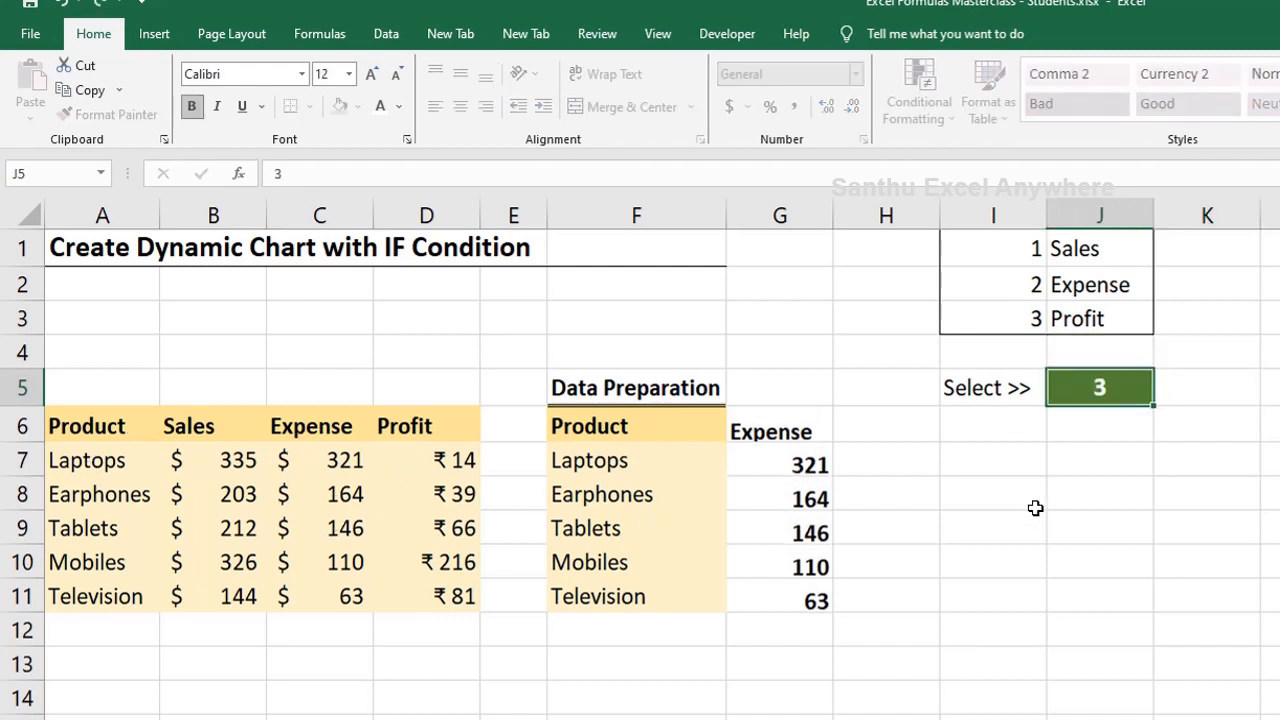
{"action": "key", "text": "Tab"}
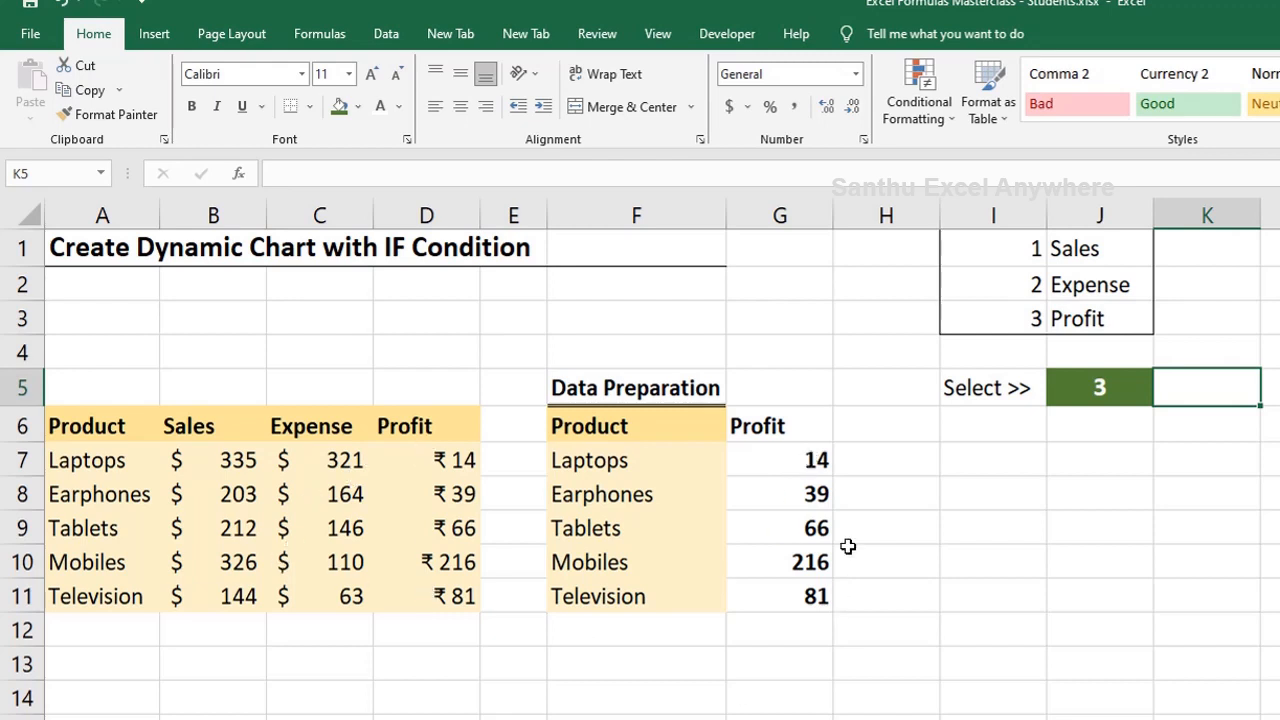
- Insert a clustered column chart from F6:G11 and fit it over about F6:J16, below the Data Preparation heading
{"action": "left_click_drag", "start_coordinate": [623, 426], "coordinate": [802, 591]}
{"action": "left_click", "coordinate": [154, 34]}
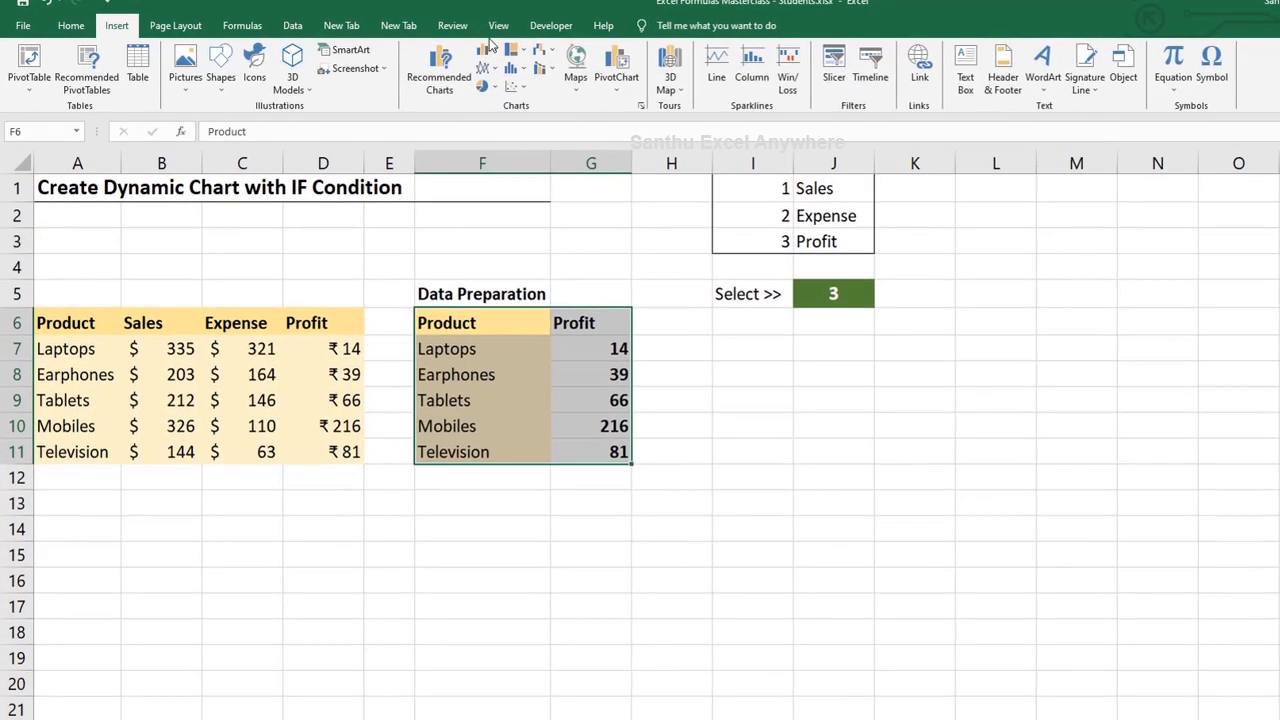
{"action": "left_click", "coordinate": [491, 49]}
{"action": "left_click", "coordinate": [494, 163]}
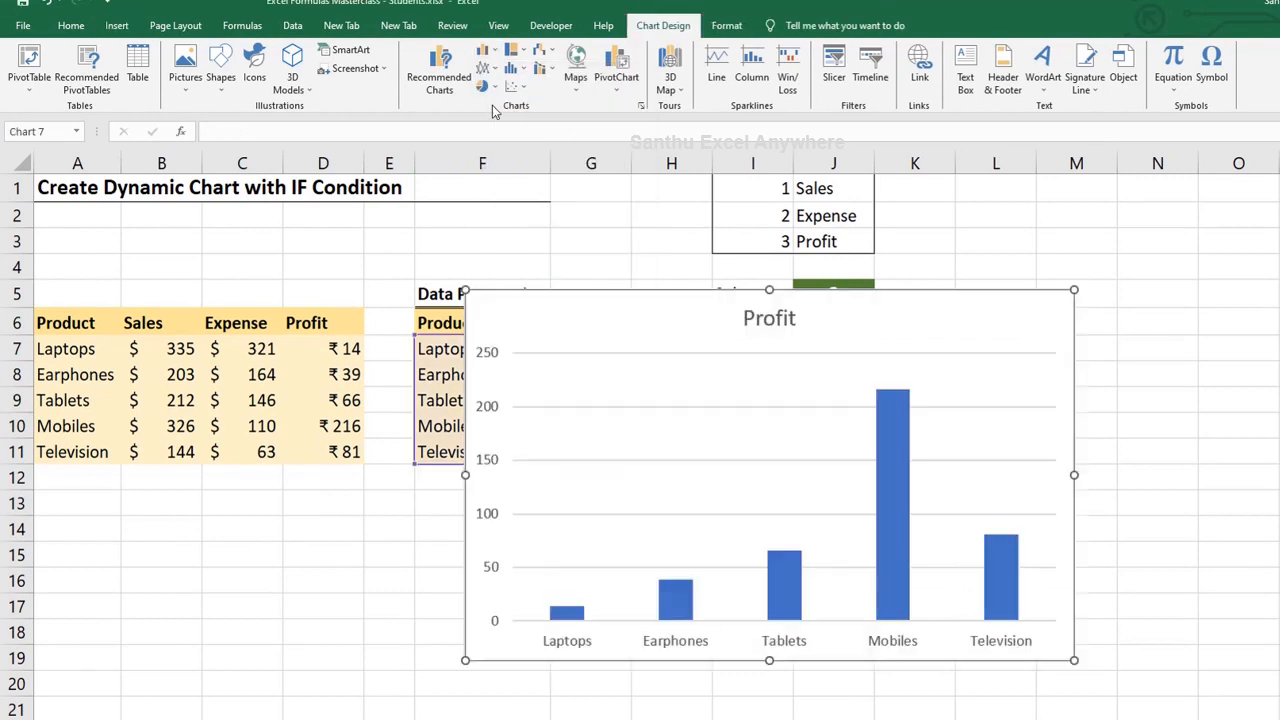
{"action": "left_click_drag", "start_coordinate": [577, 320], "coordinate": [520, 335]}
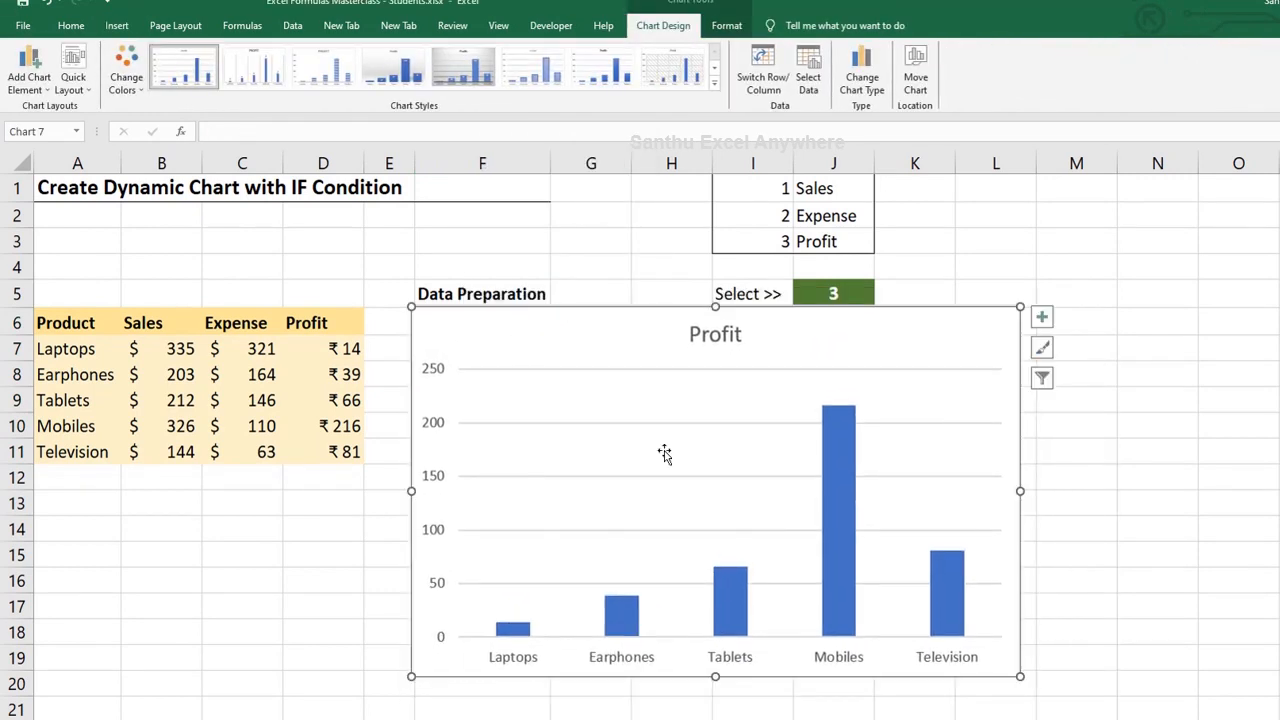
{"action": "left_click_drag", "start_coordinate": [1019, 676], "coordinate": [873, 578]}
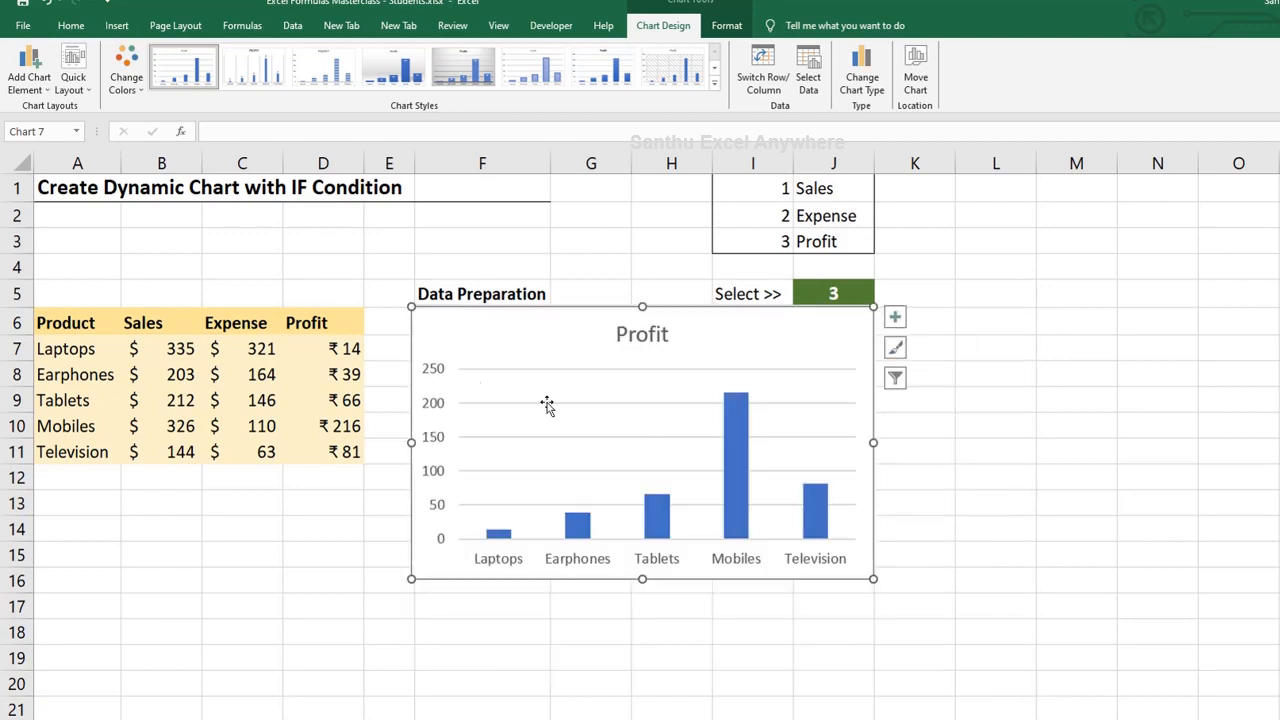
- Give the chart area a black outline
{"action": "right_click", "coordinate": [418, 333]}
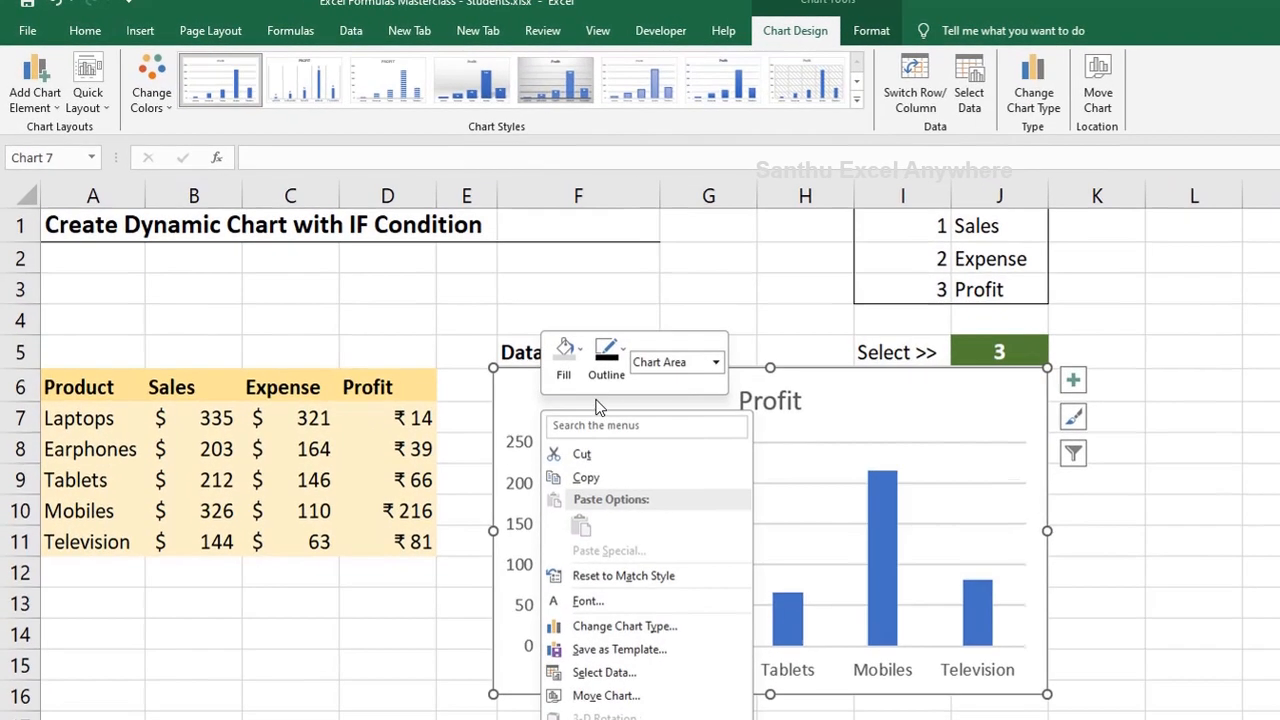
{"action": "left_click", "coordinate": [505, 300]}
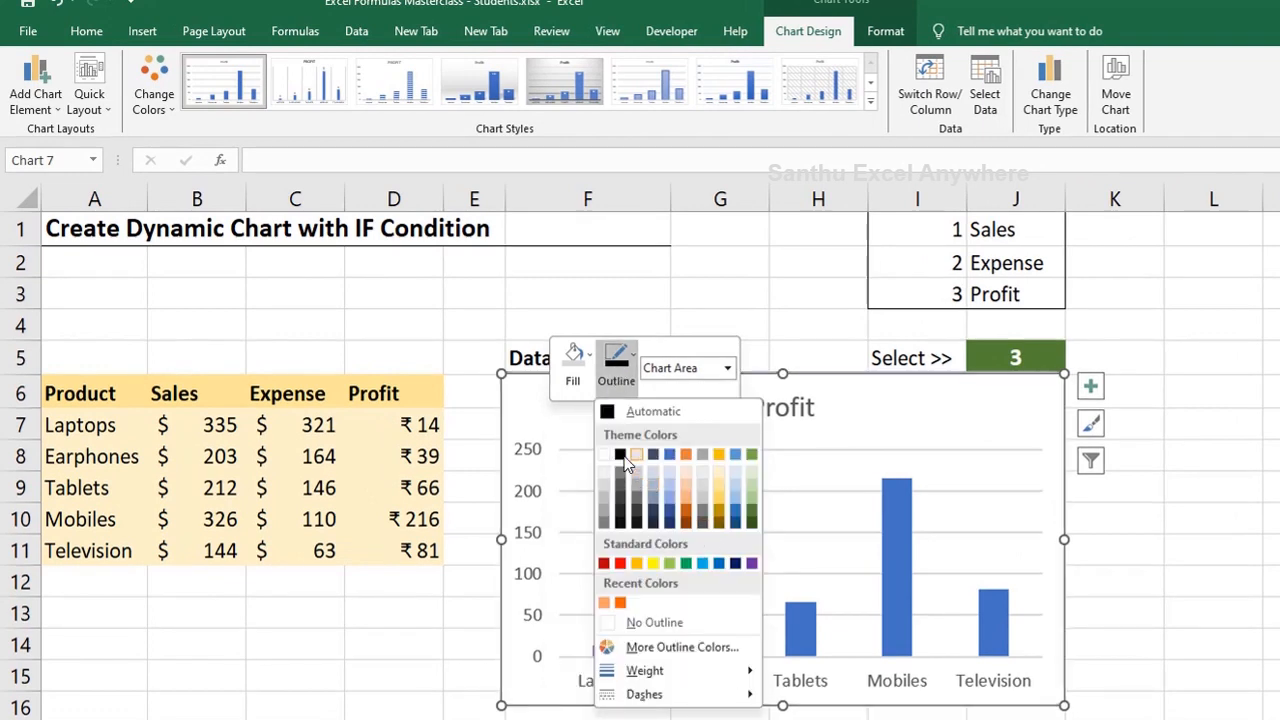
{"action": "left_click", "coordinate": [620, 455]}
- Format the labels of the chart's vertical and horizontal axes in bold black text
{"action": "left_click", "coordinate": [522, 458]}
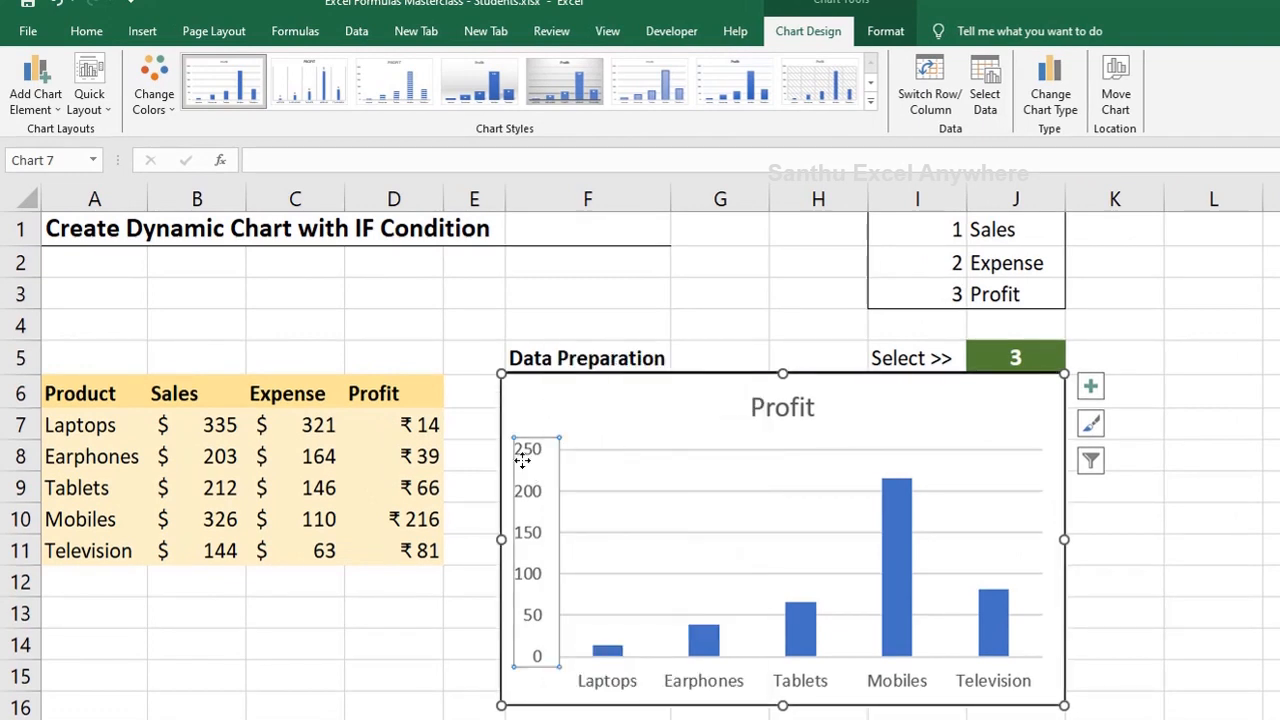
{"action": "left_click", "coordinate": [87, 31]}
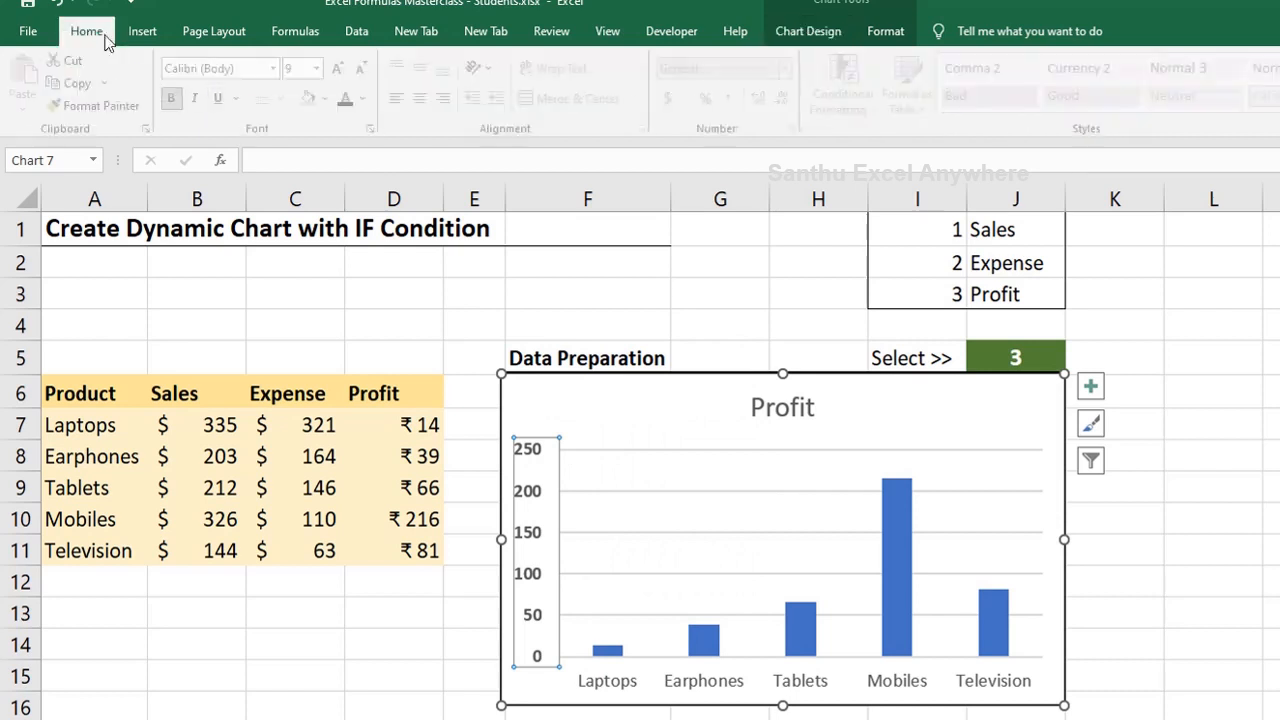
{"action": "left_click", "coordinate": [618, 686]}
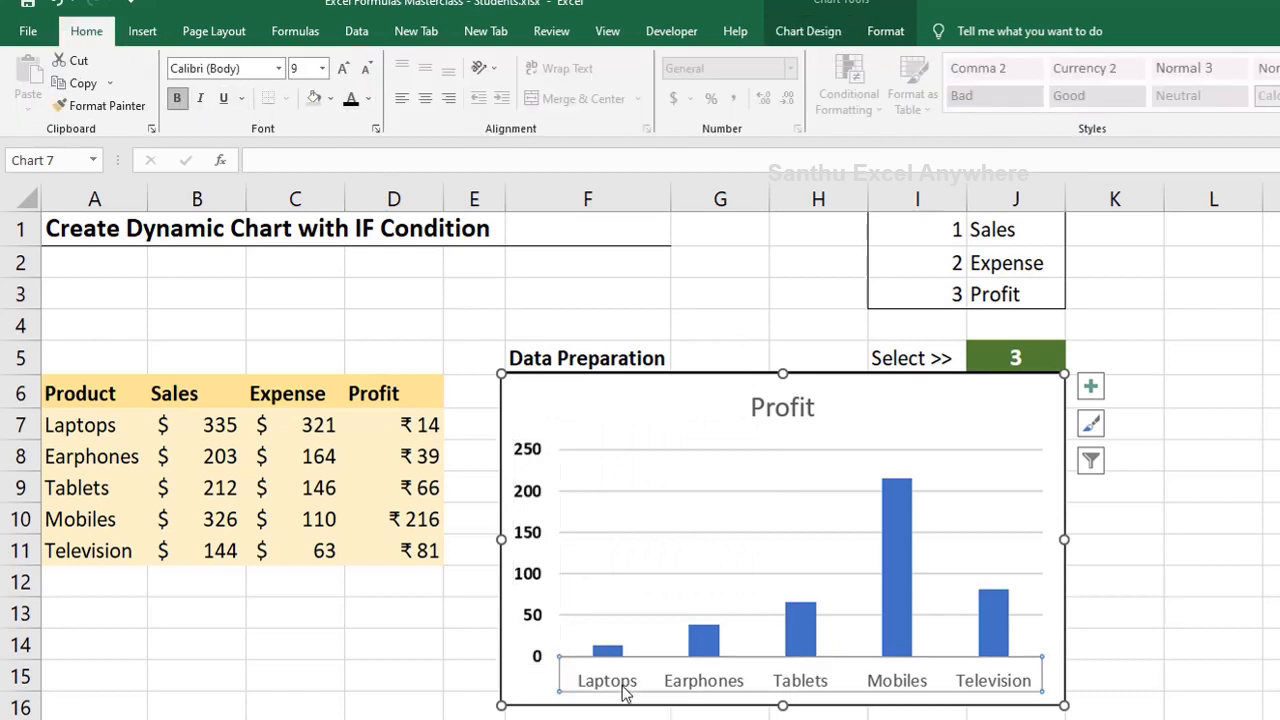
{"action": "left_click", "coordinate": [351, 98]}
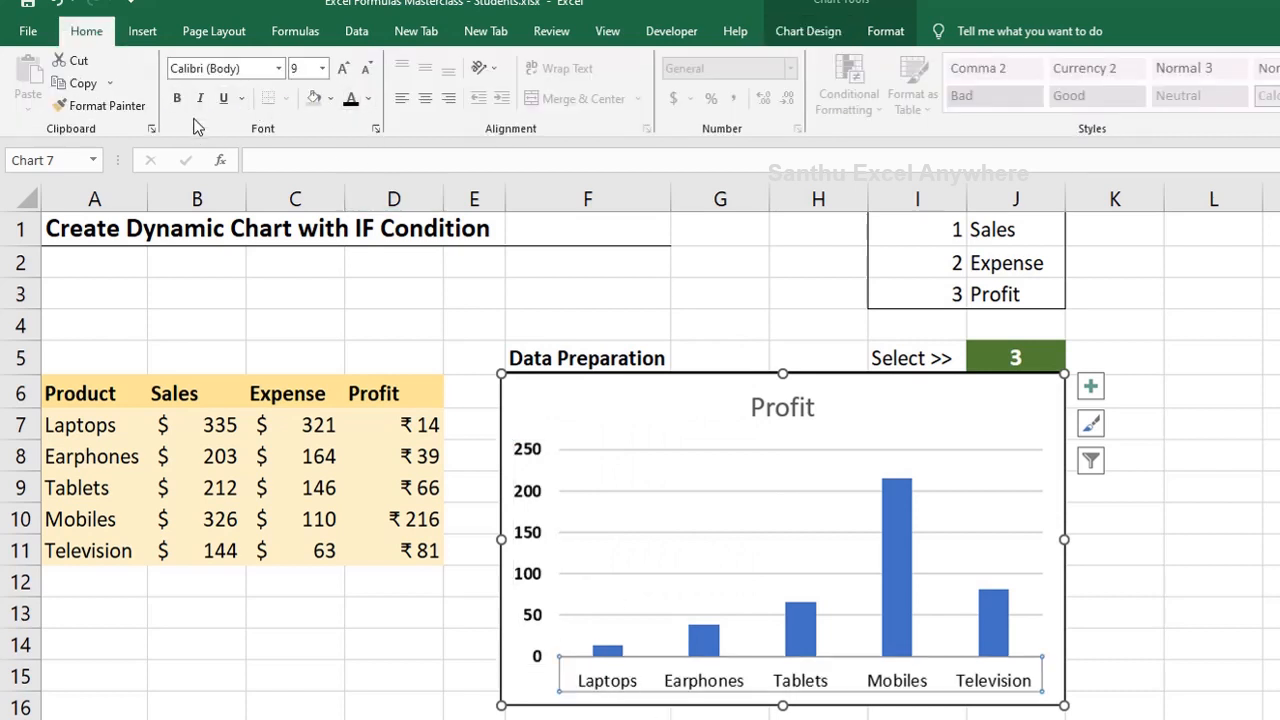
{"action": "left_click", "coordinate": [176, 99]}
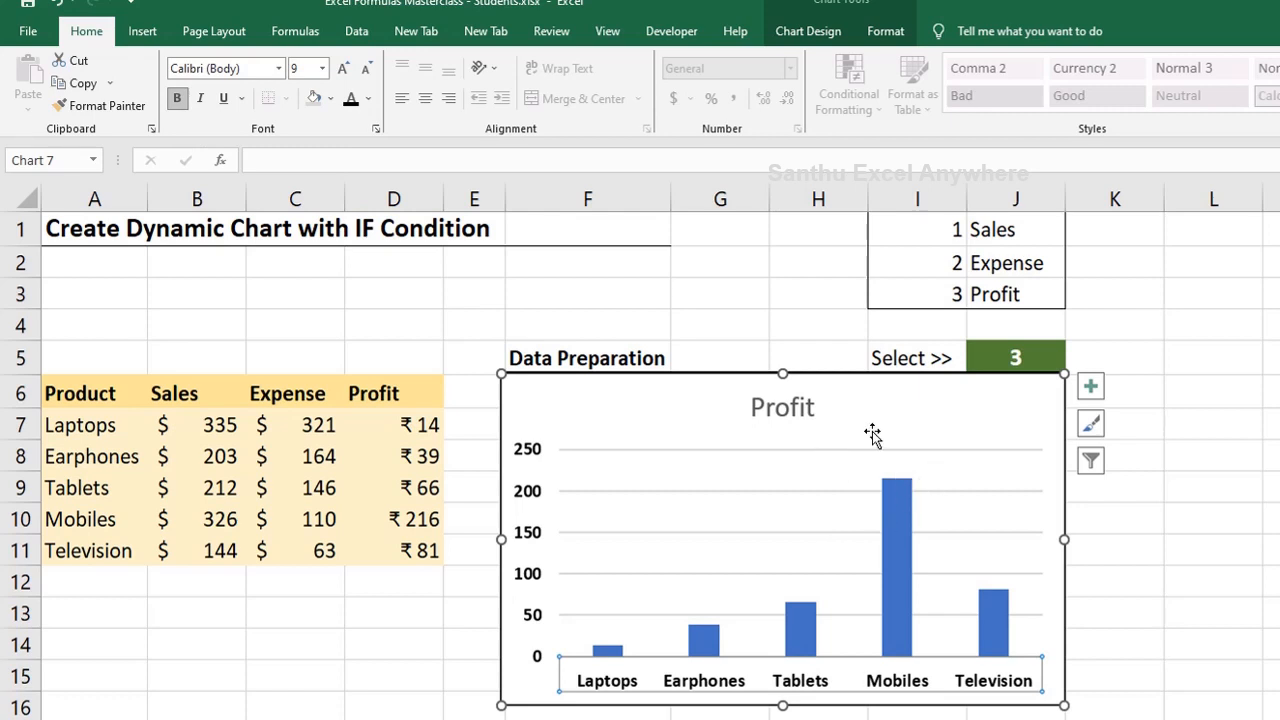
- Remove the chart's horizontal gridlines and add data labels to the columns
{"action": "left_click", "coordinate": [826, 449]}
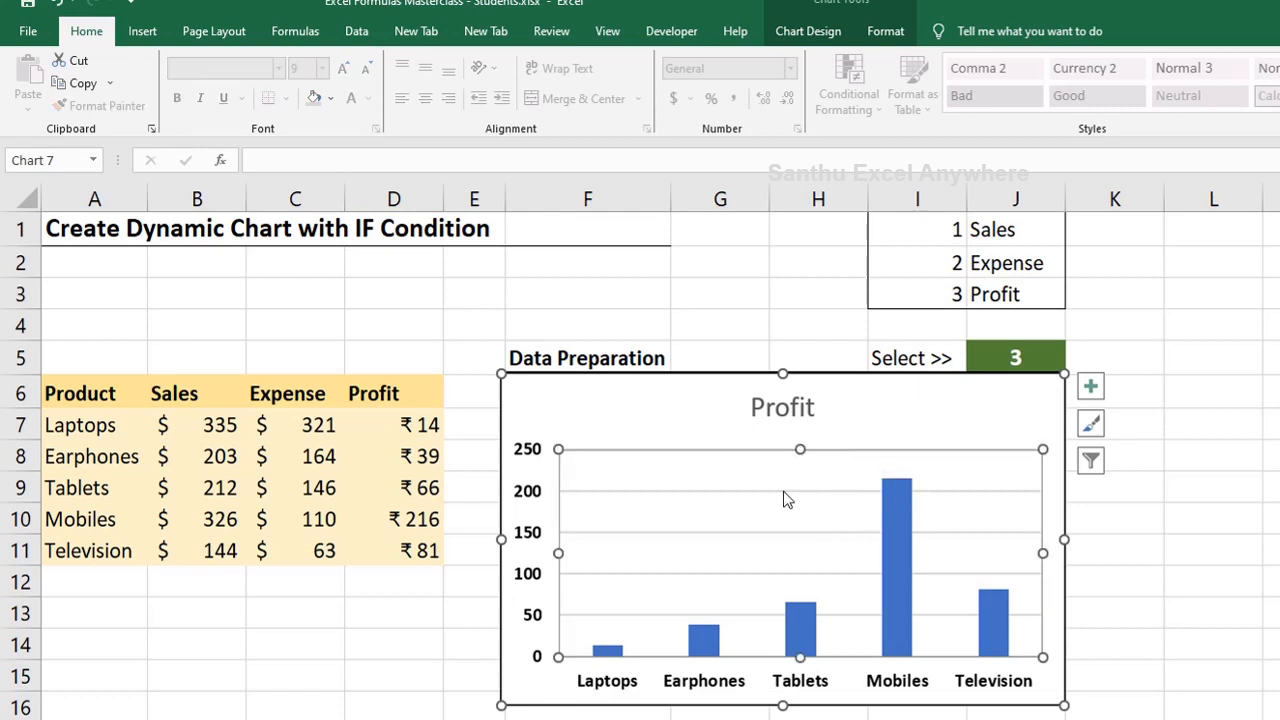
{"action": "key", "text": "Delete"}
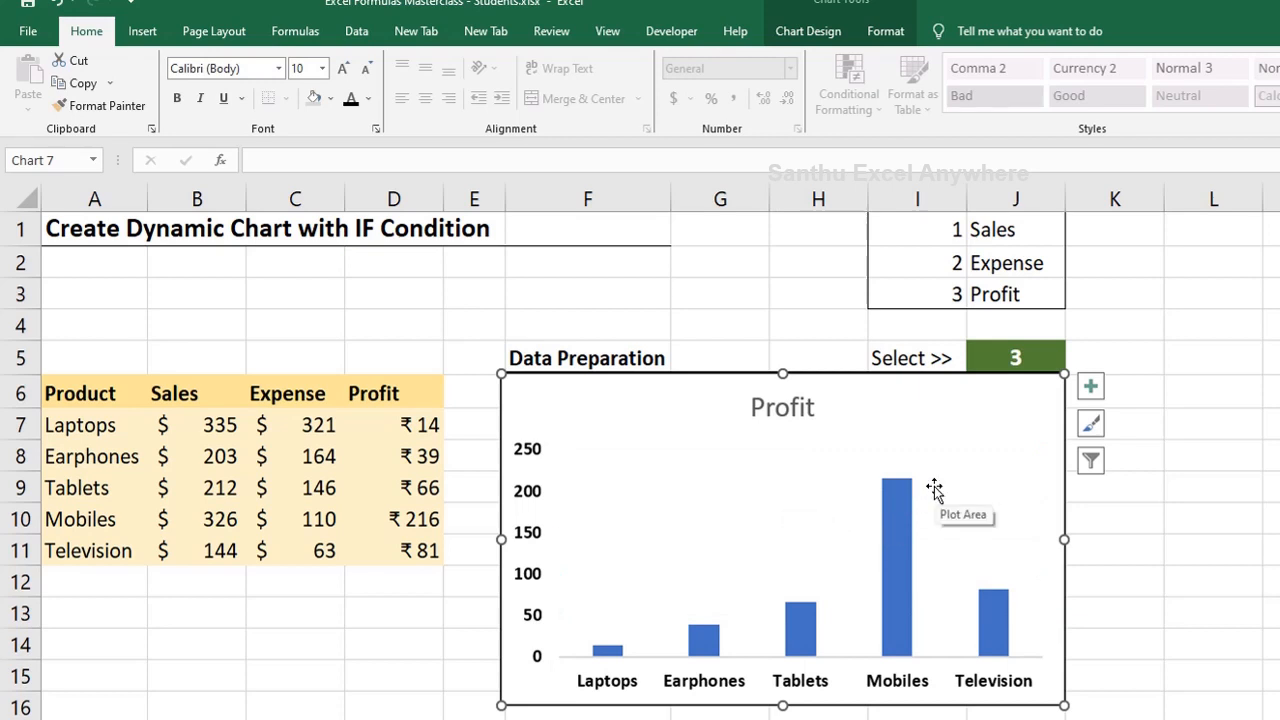
{"action": "left_click", "coordinate": [1091, 389]}
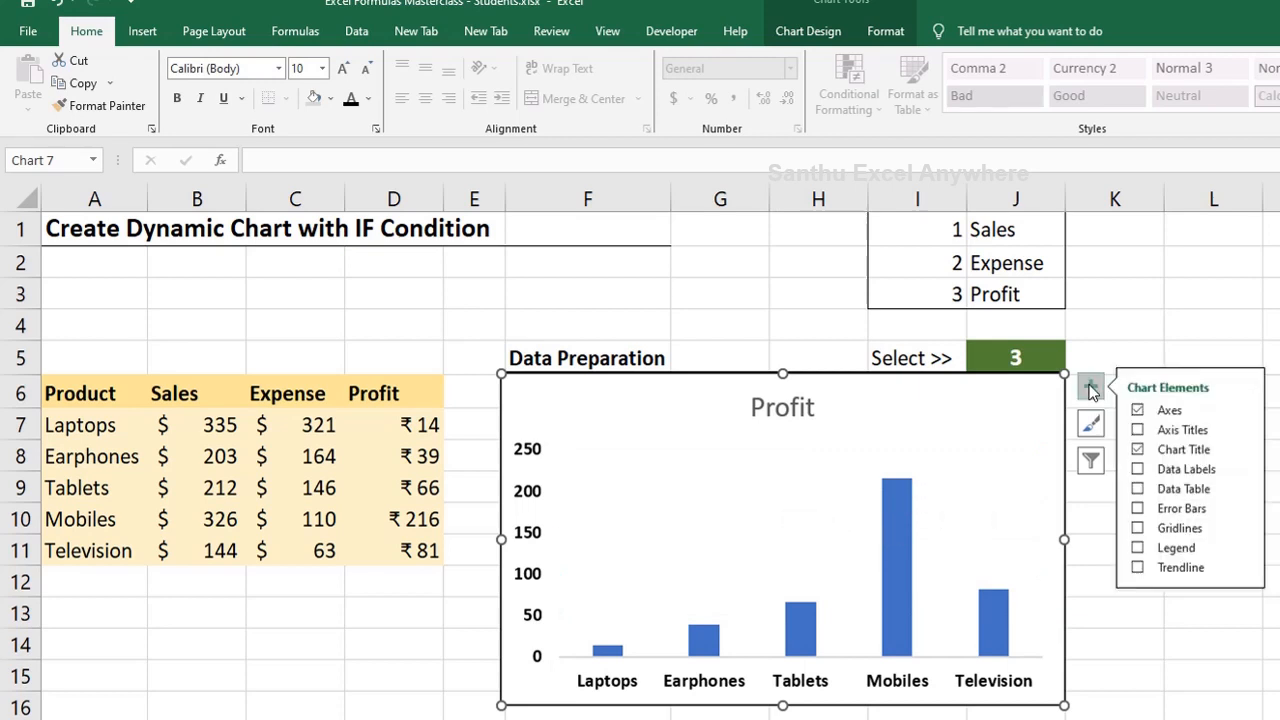
{"action": "left_click", "coordinate": [1138, 470]}
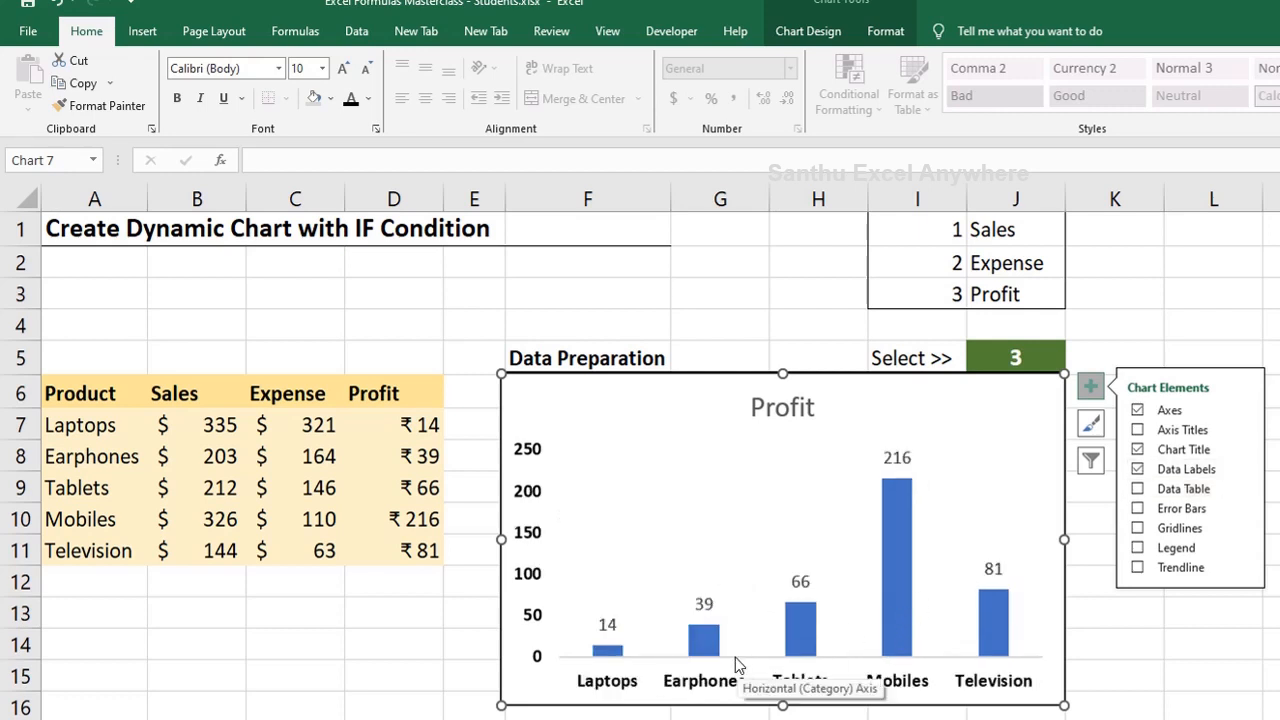
- Change the shape of the data labels to a rectangular speech-bubble callout
{"action": "mouse_move", "coordinate": [897, 572]}
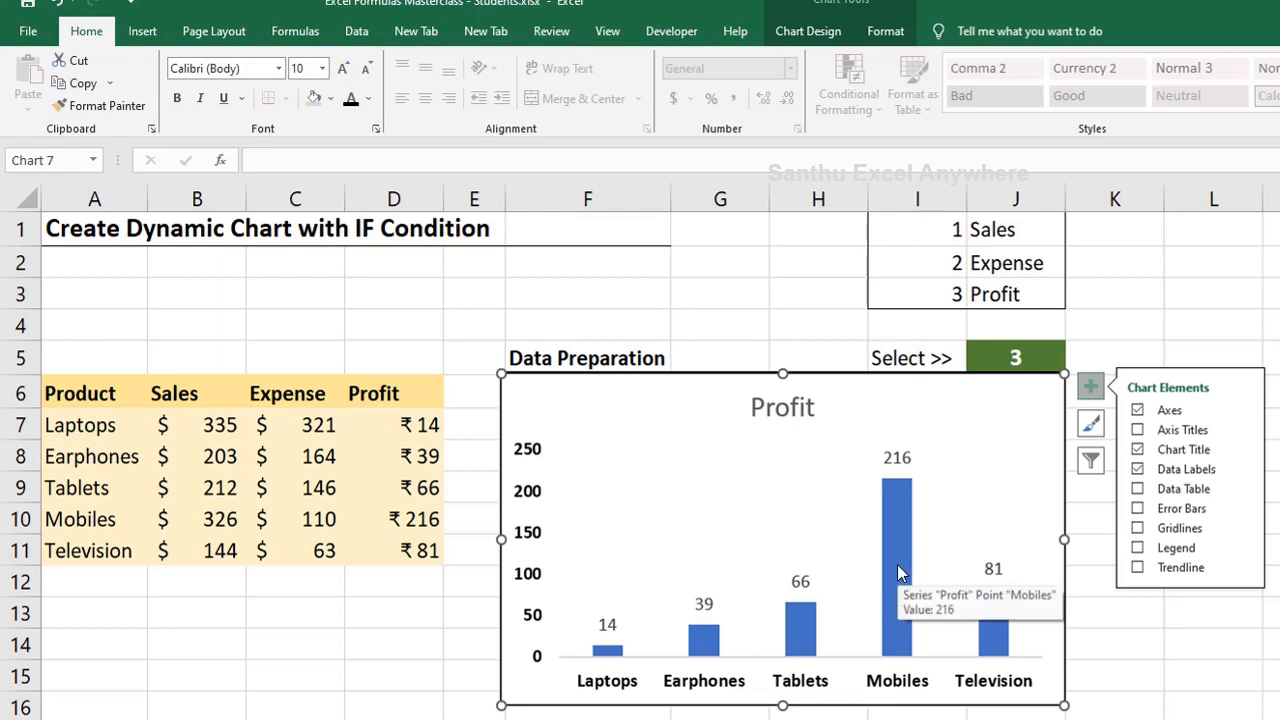
{"action": "right_click", "coordinate": [897, 462]}
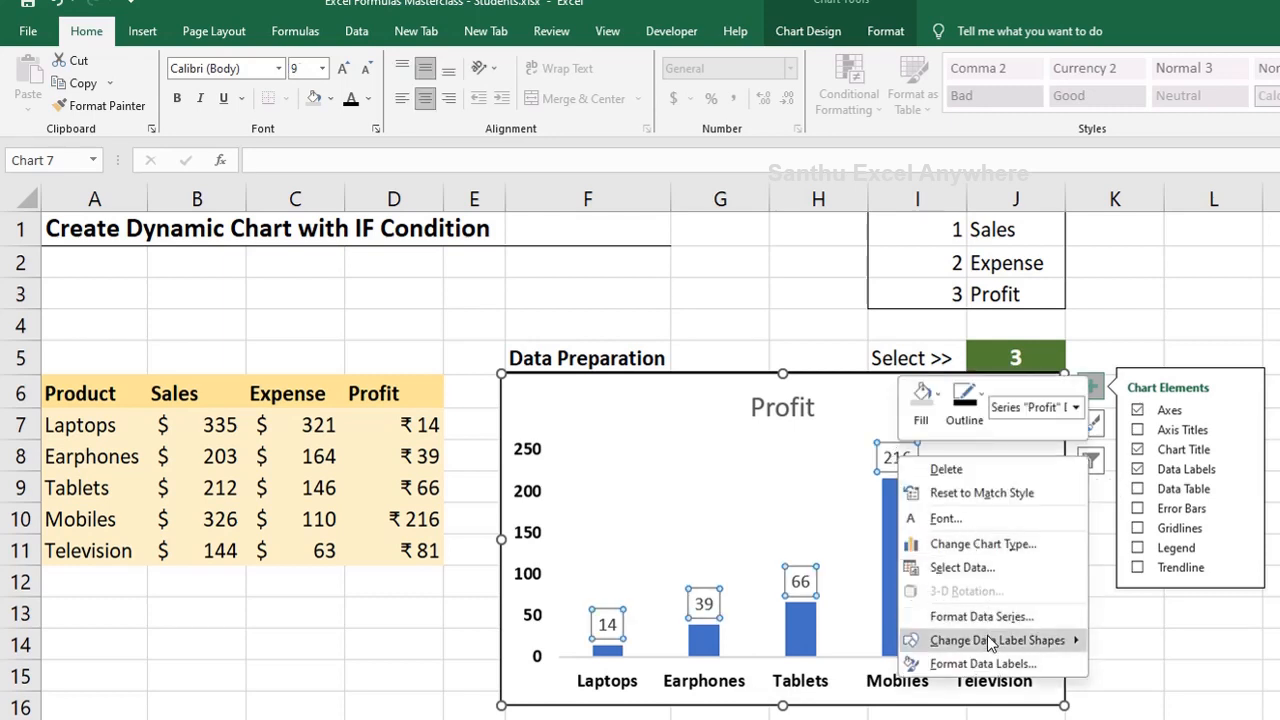
{"action": "mouse_move", "coordinate": [987, 644]}
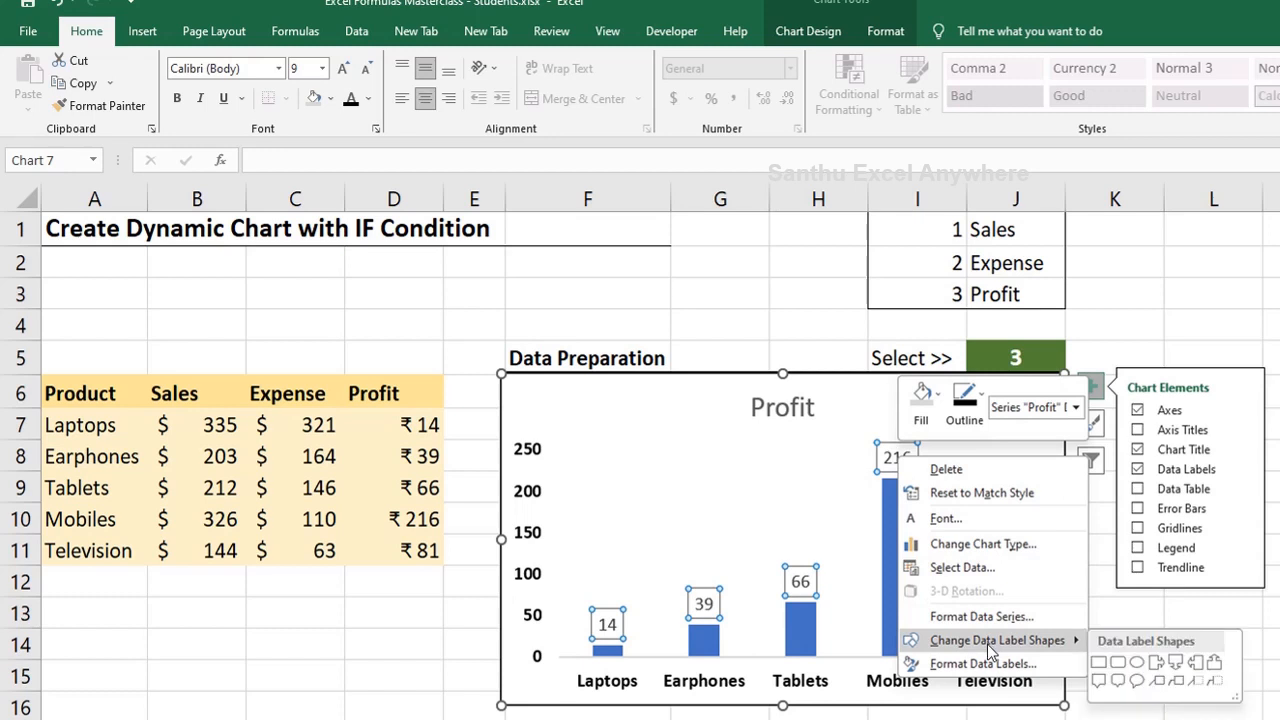
{"action": "left_click", "coordinate": [1098, 680]}
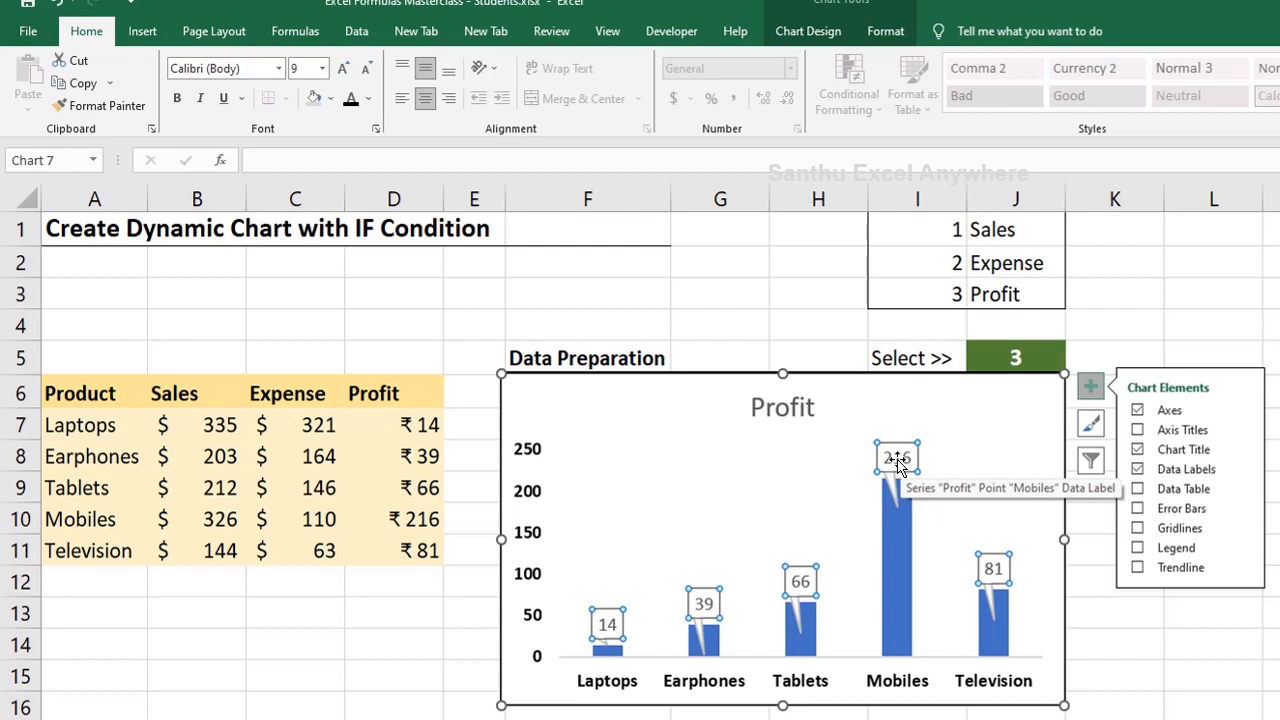
- Make the data label text black and bold, and fill the callouts with light gray
{"action": "left_click", "coordinate": [366, 100]}
{"action": "left_click", "coordinate": [366, 167]}
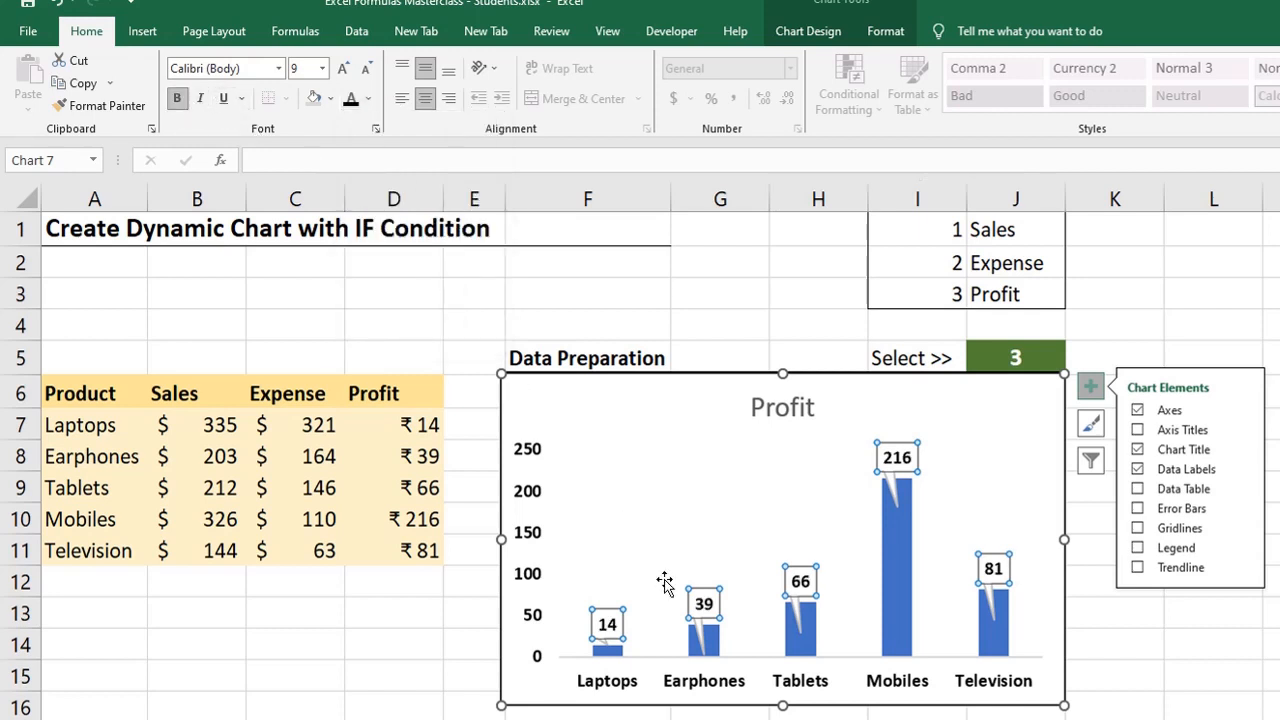
{"action": "right_click", "coordinate": [701, 602]}
{"action": "left_click", "coordinate": [726, 546]}
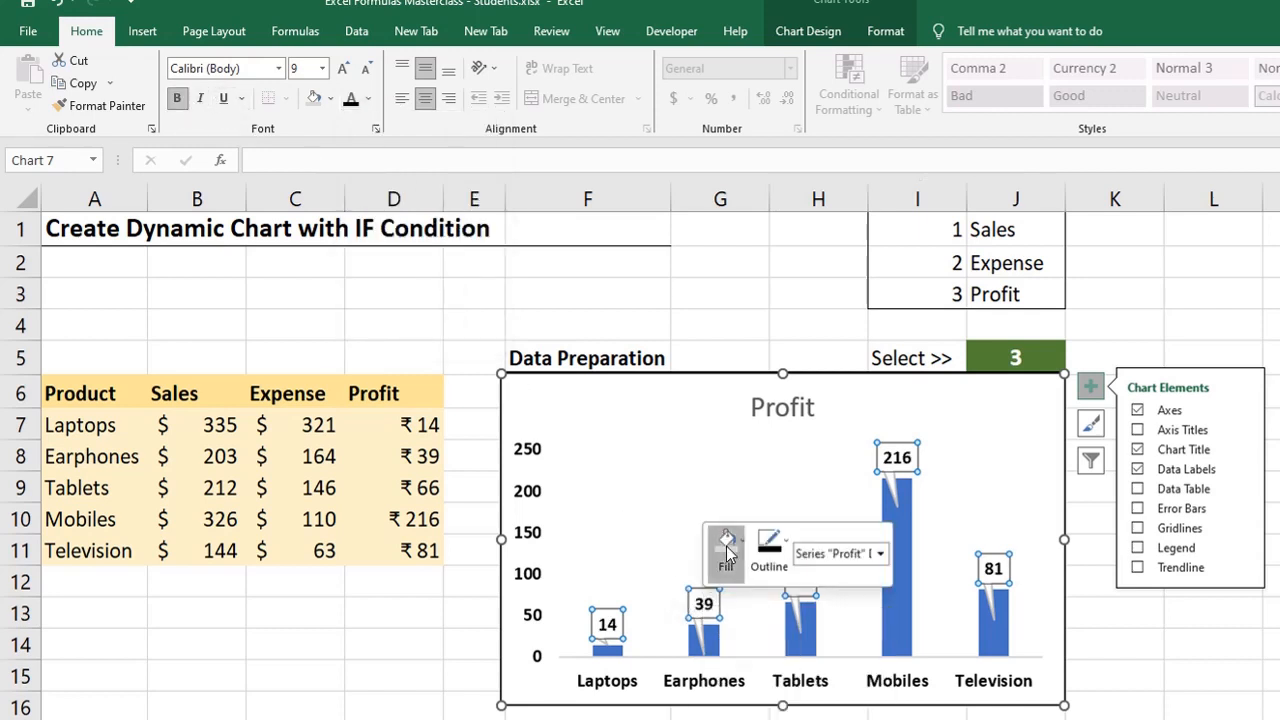
{"action": "left_click", "coordinate": [716, 670]}
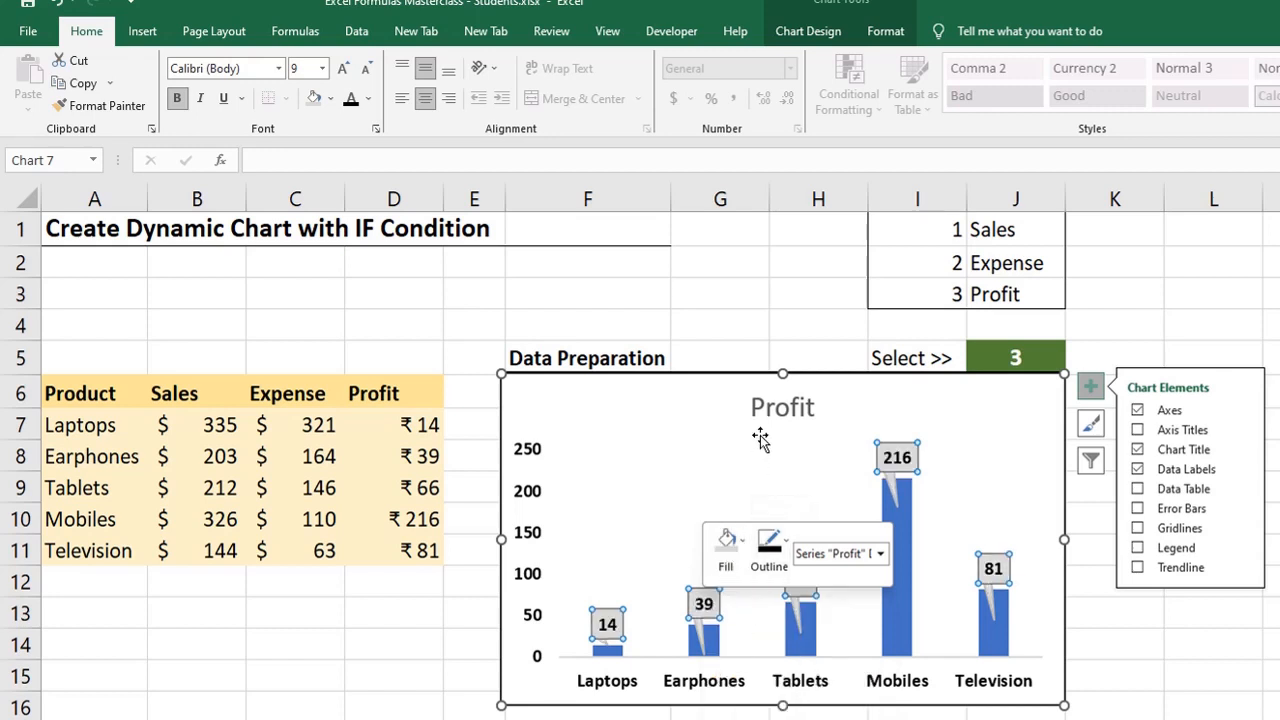
- Deselect the chart and set selector cell J5 to 1 to plot Sales by product
{"action": "key", "text": "Escape"}
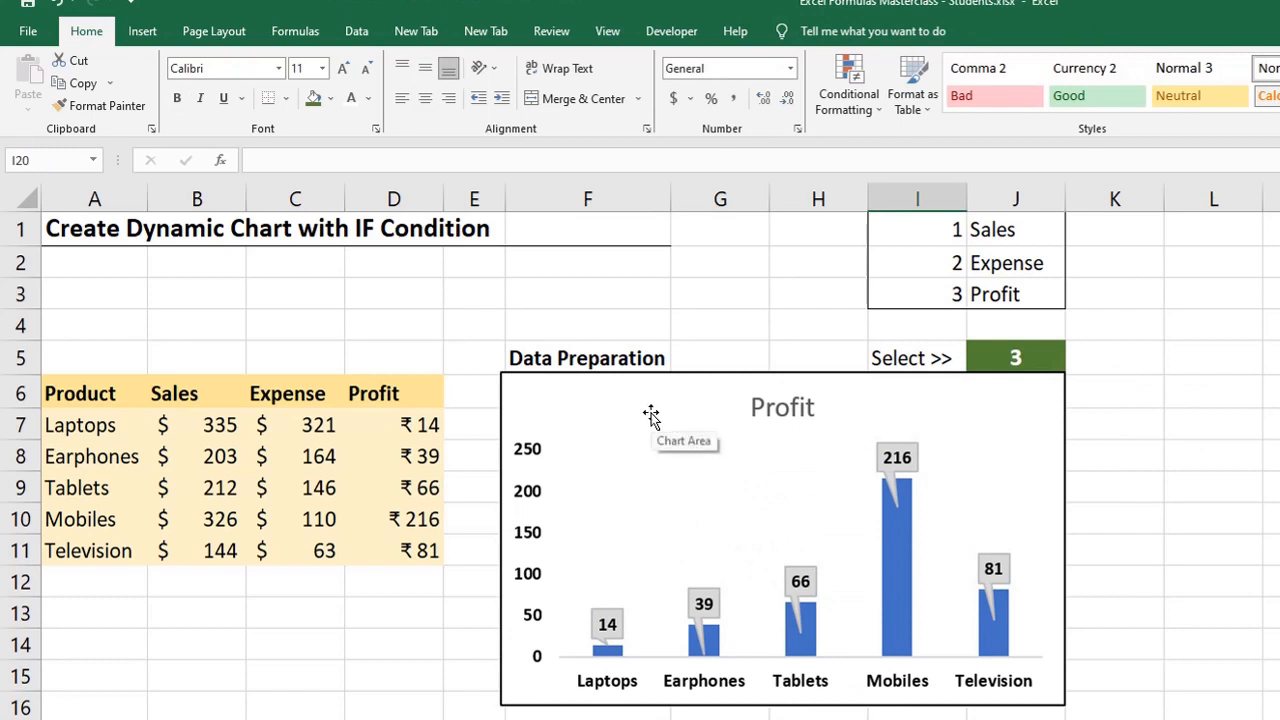
{"action": "left_click", "coordinate": [1002, 360]}
{"action": "left_click", "coordinate": [1213, 455]}
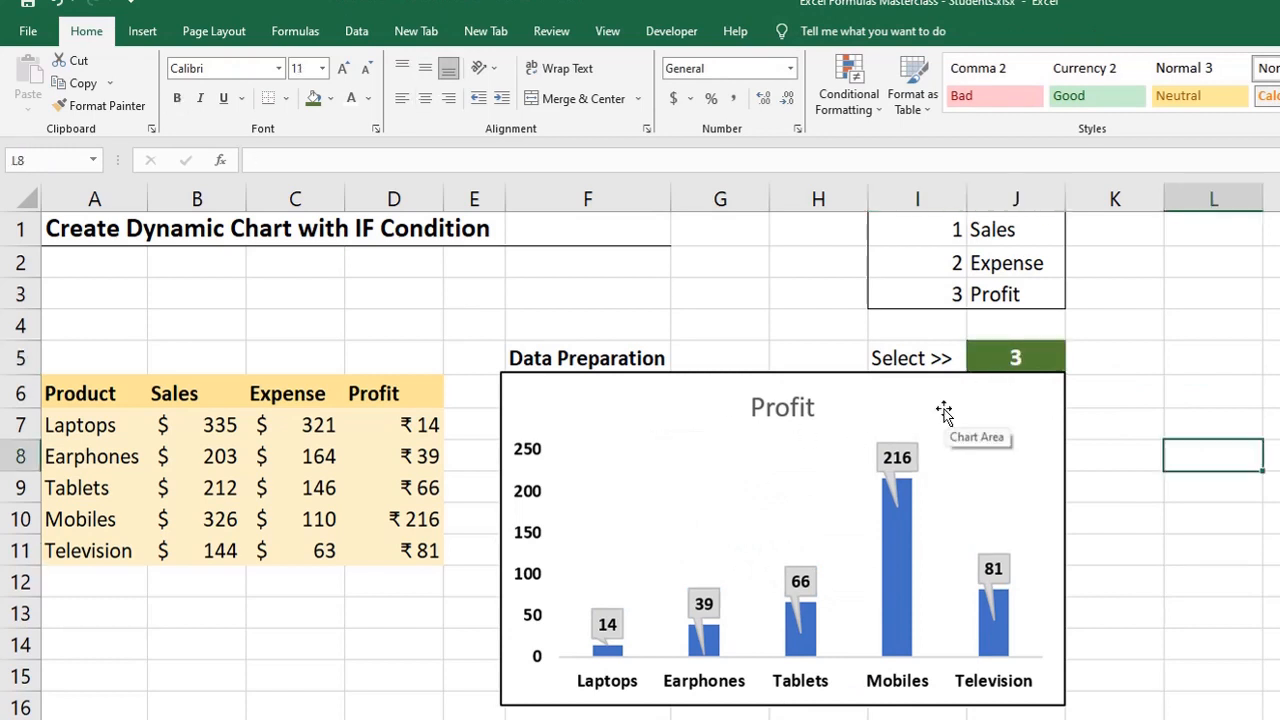
{"action": "left_click", "coordinate": [1037, 355]}
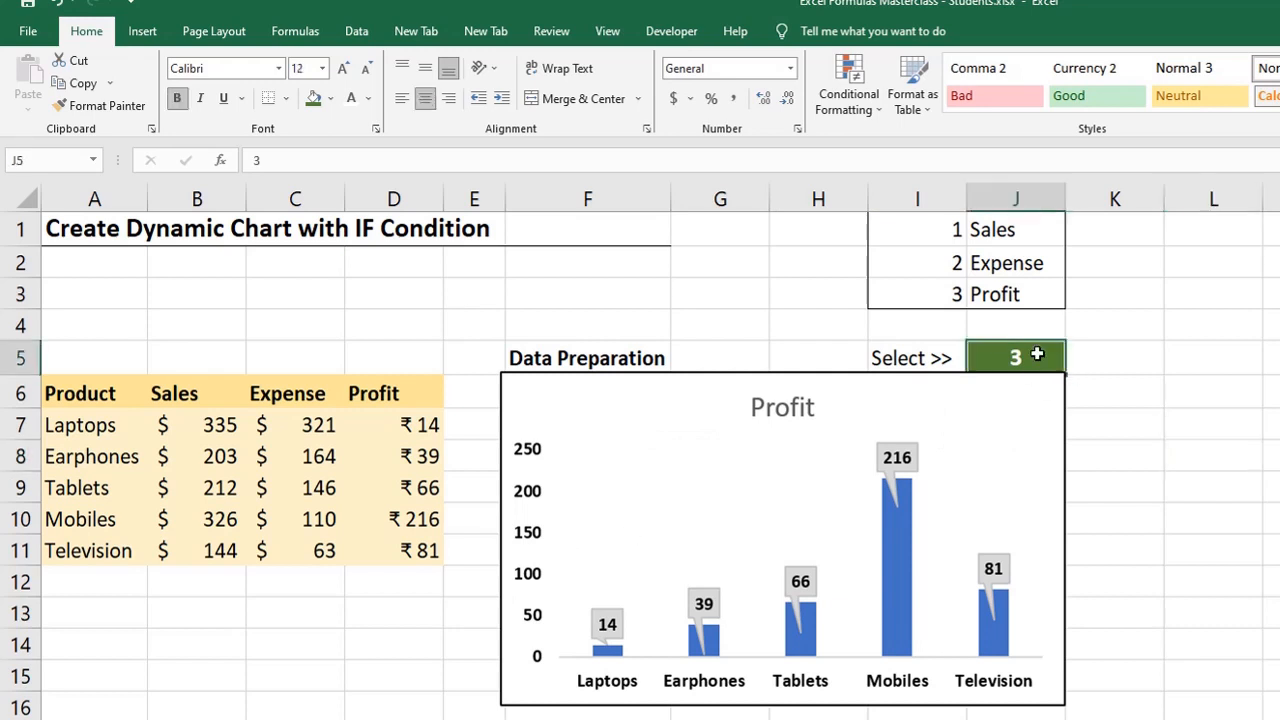
{"action": "type", "text": "1"}
{"action": "key", "text": "Tab"}
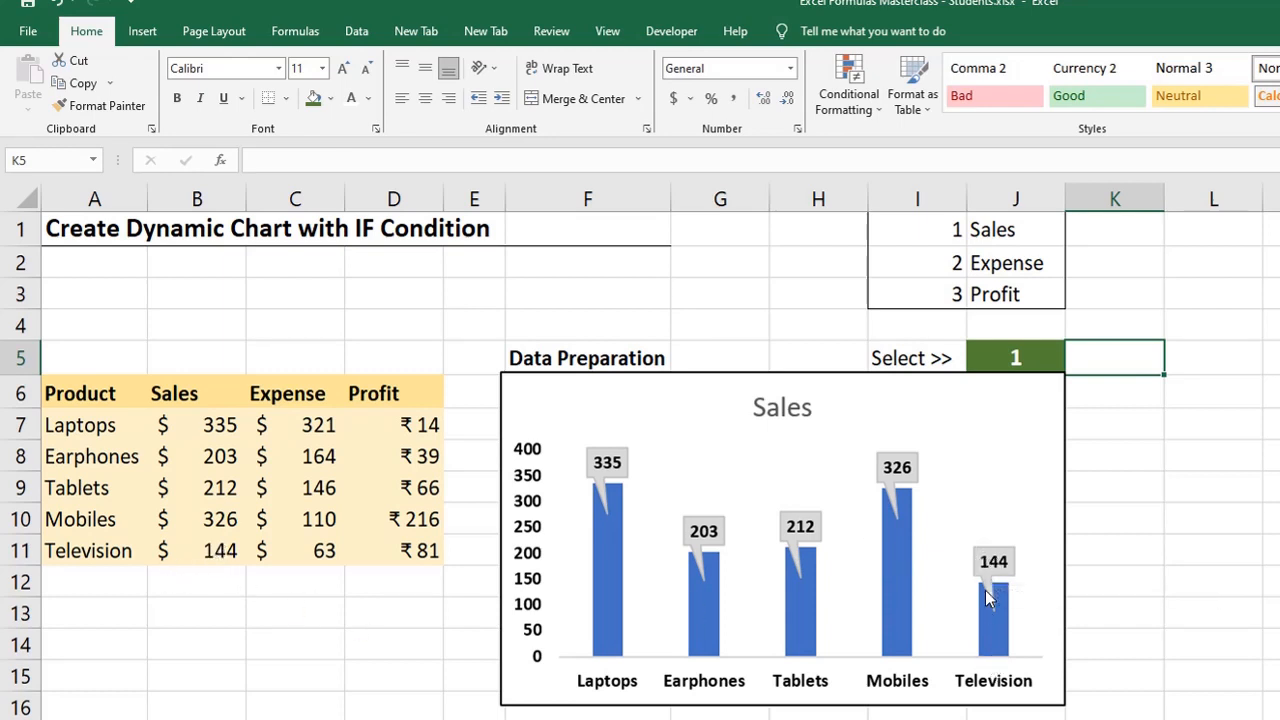
- Set selector cell J5 to 2 to switch the chart to Expense by product
{"action": "left_click", "coordinate": [1022, 354]}
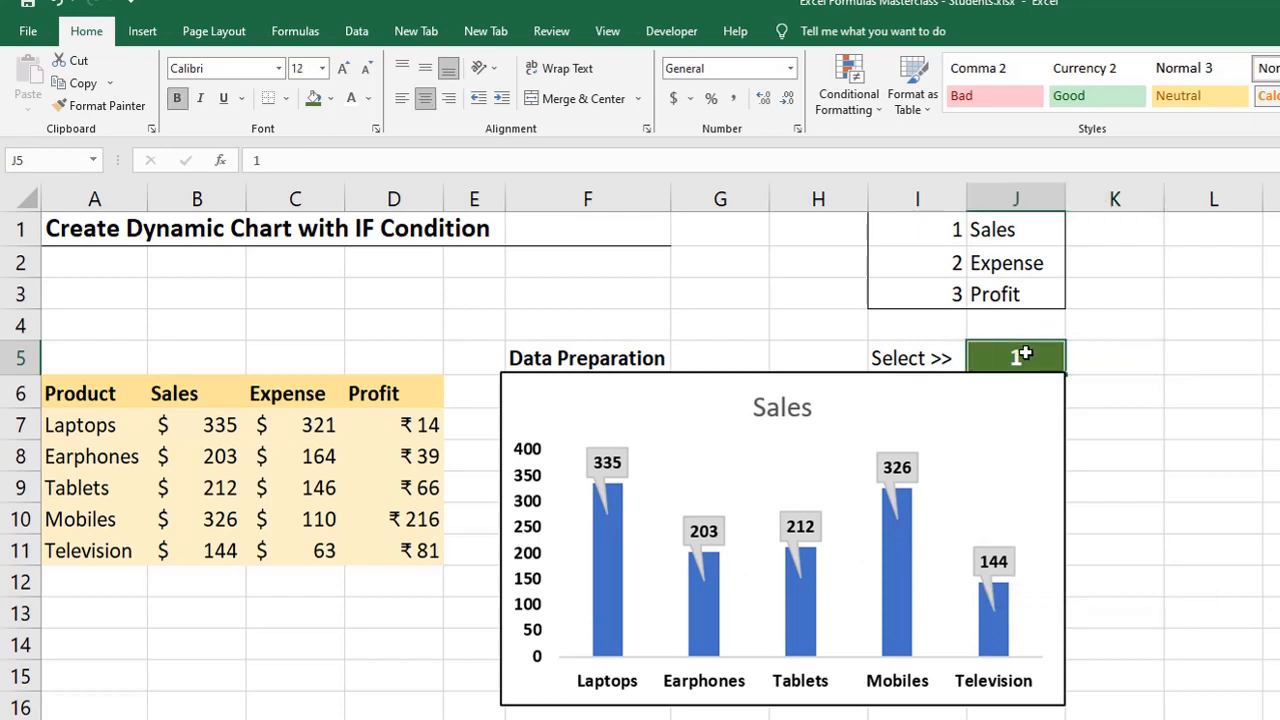
{"action": "type", "text": "2"}
{"action": "key", "text": "Tab"}
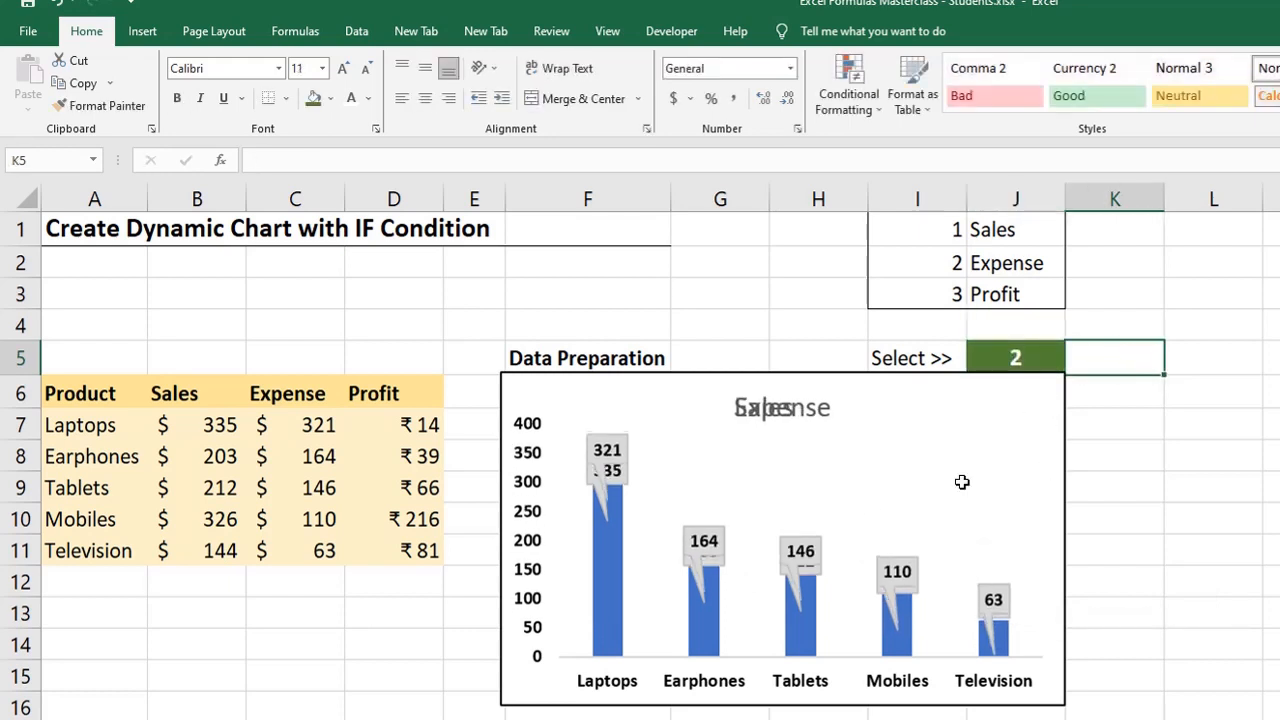